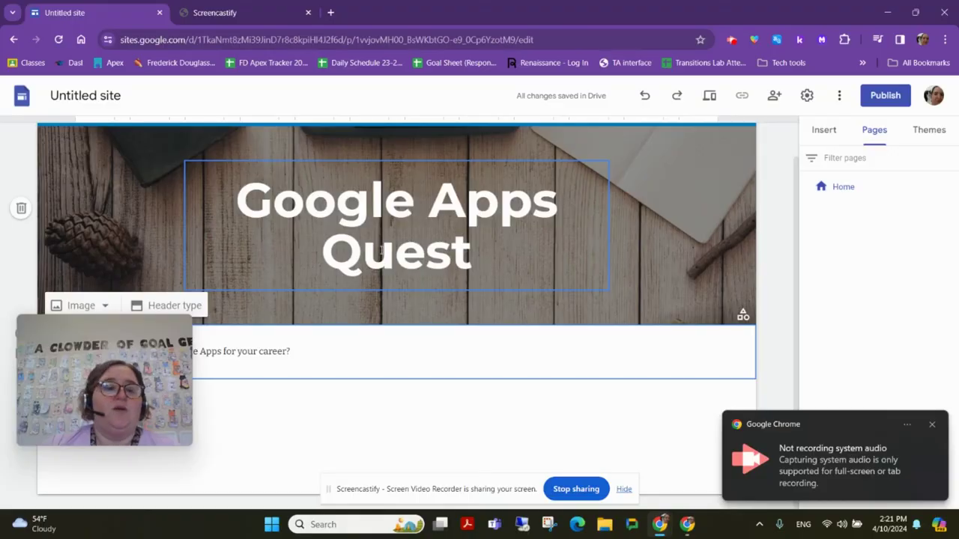
mouse_move(55, 327)
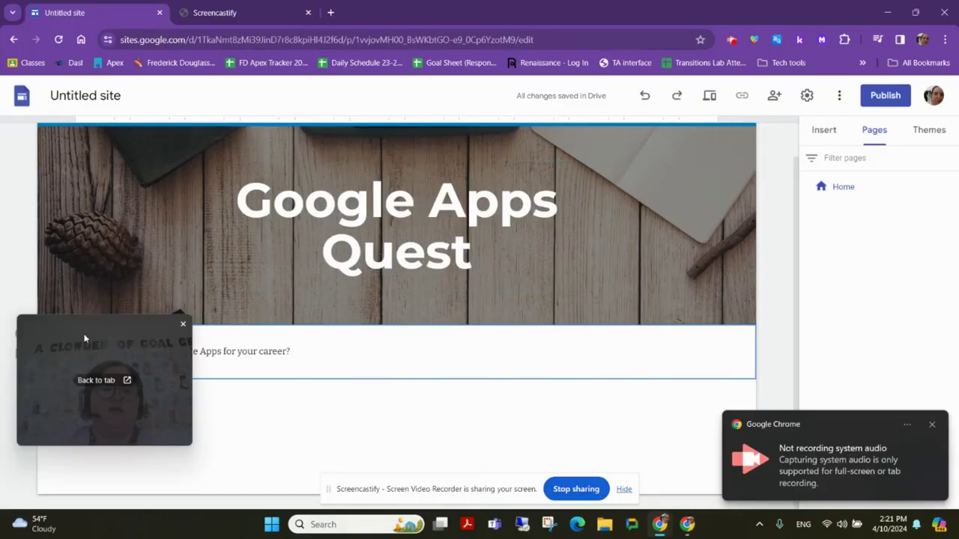
left_click_drag(84, 339, 82, 349)
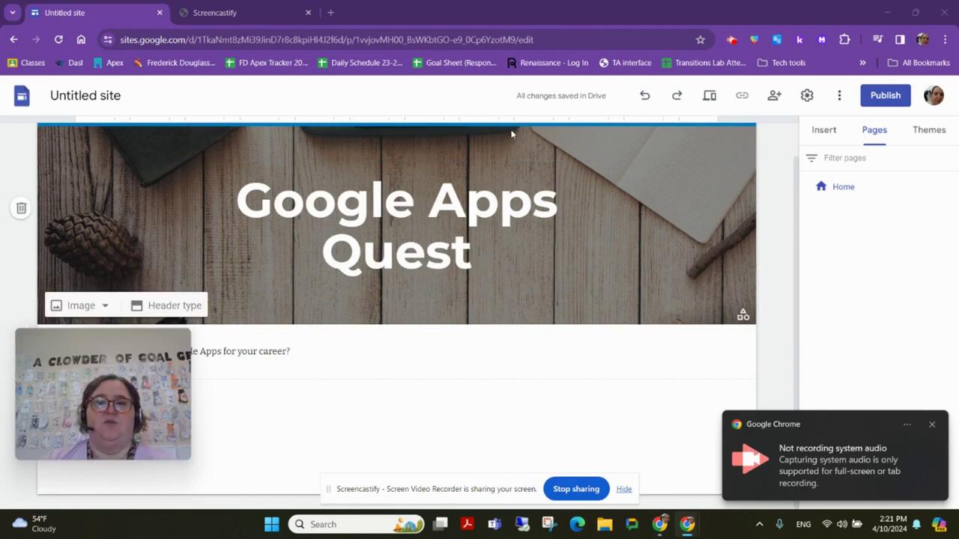
left_click(734, 43)
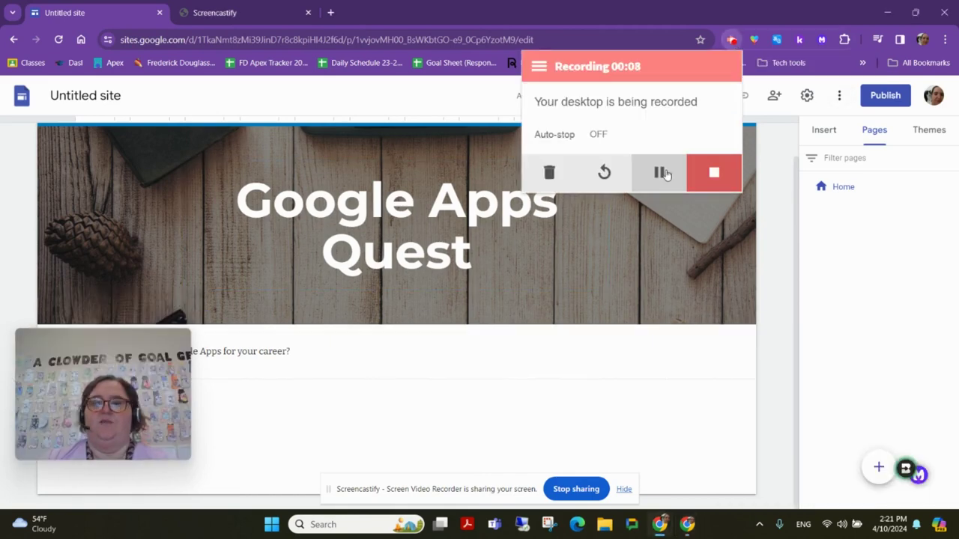
left_click(640, 415)
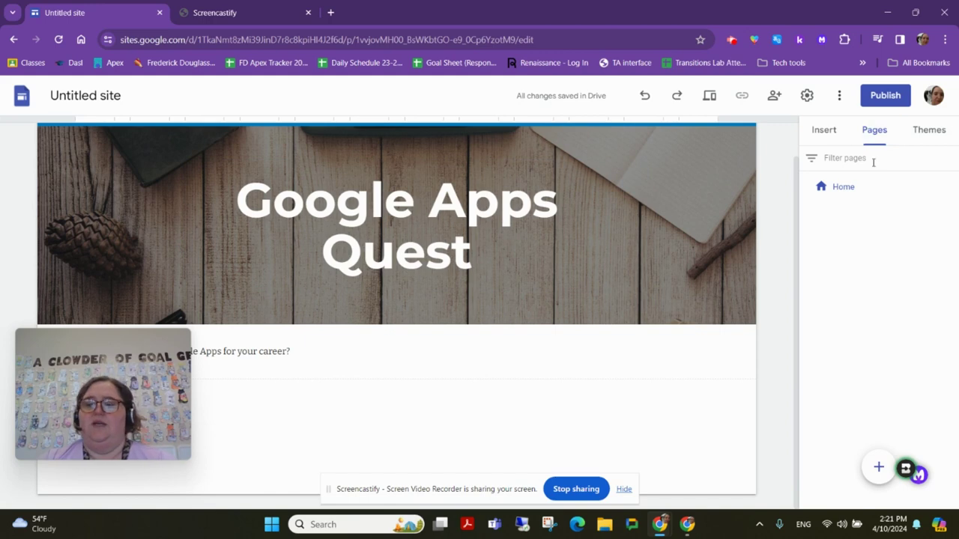
Add a new page named Images to the site.
left_click(821, 131)
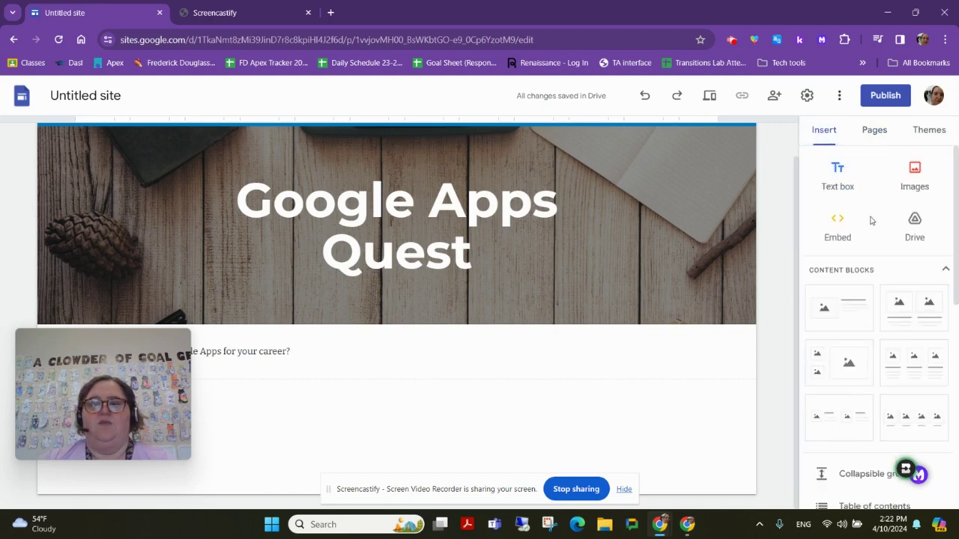
left_click(873, 135)
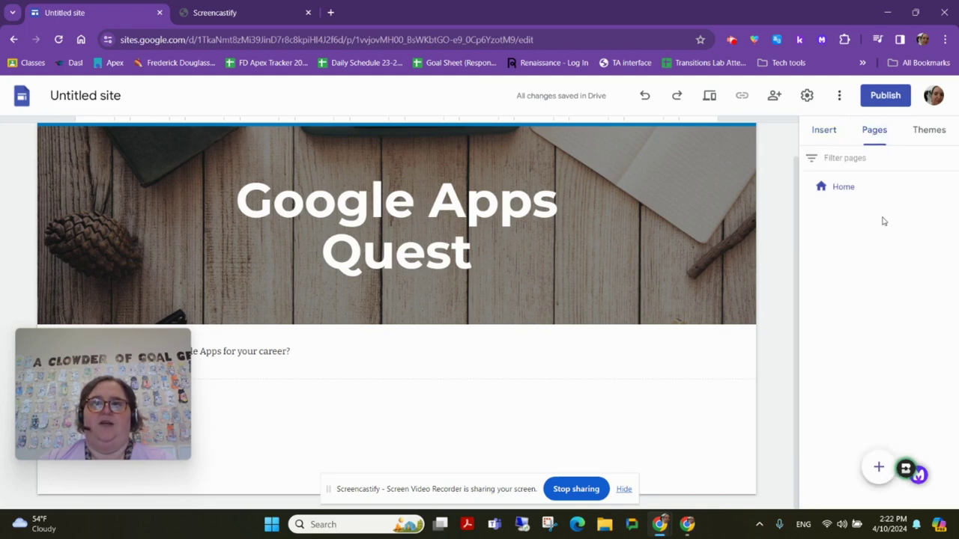
mouse_move(873, 474)
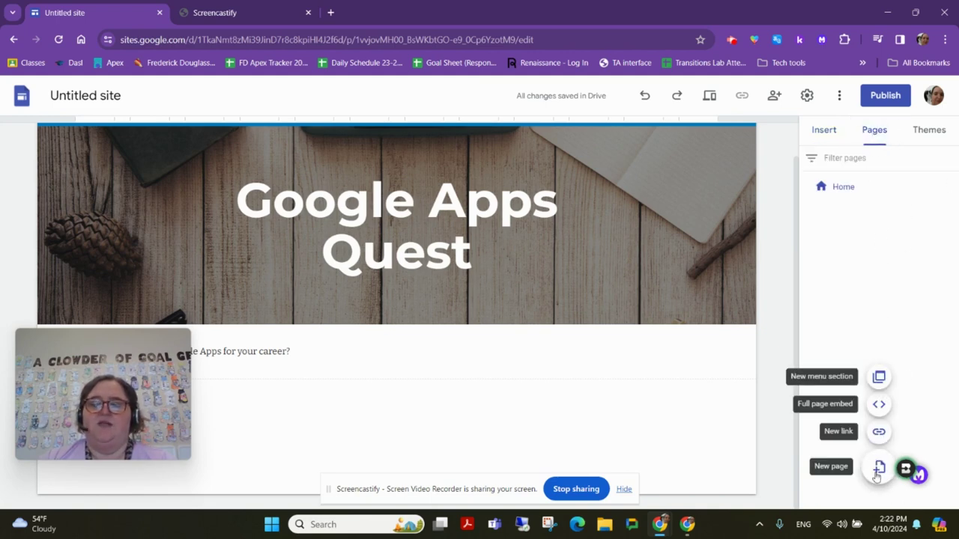
left_click(878, 468)
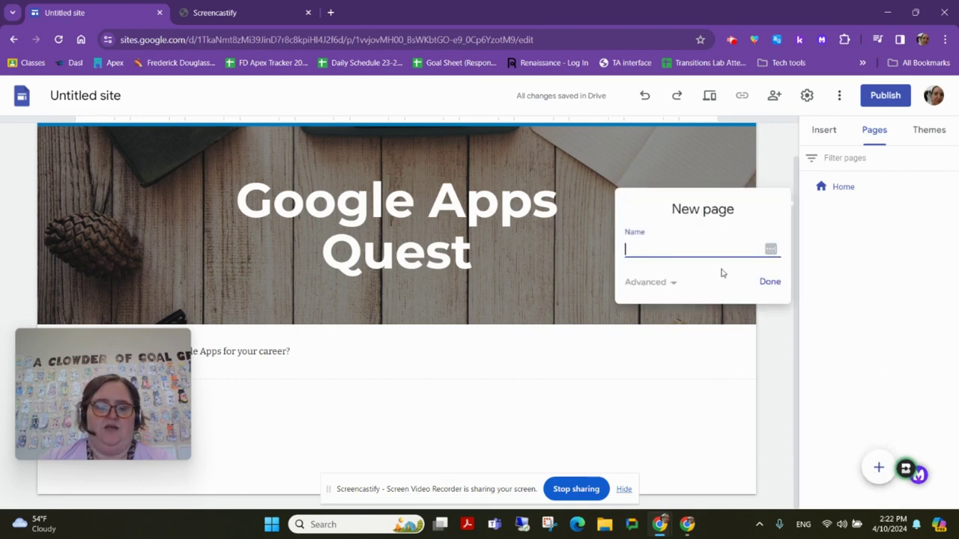
type("Images")
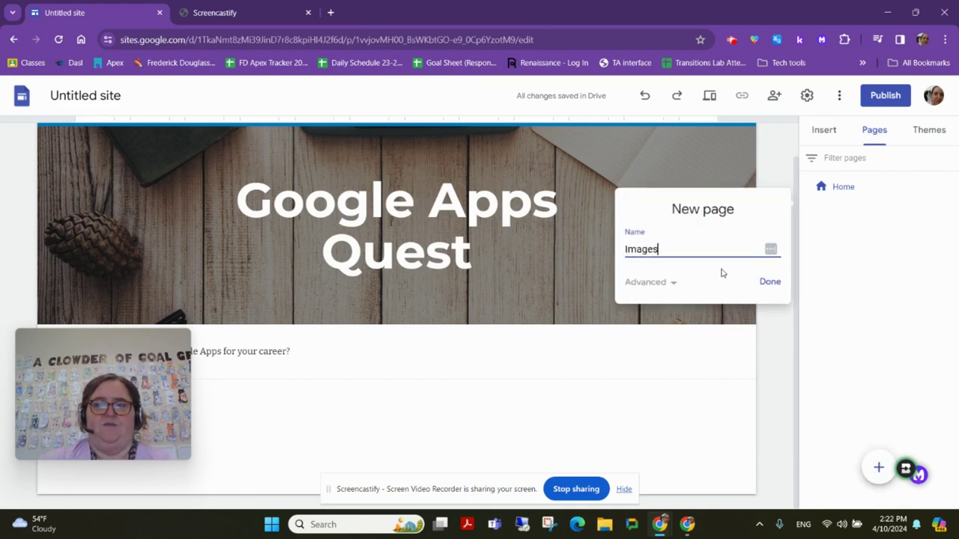
left_click(773, 289)
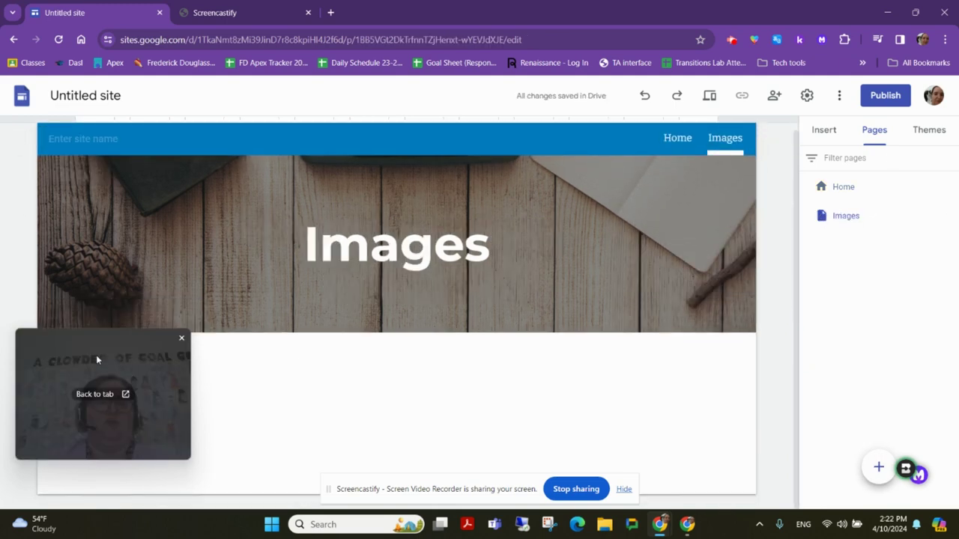
Search Google Images for "heart diagram" and insert a labelled red-and-blue heart diagram on the Images page.
left_click_drag(79, 357, 102, 223)
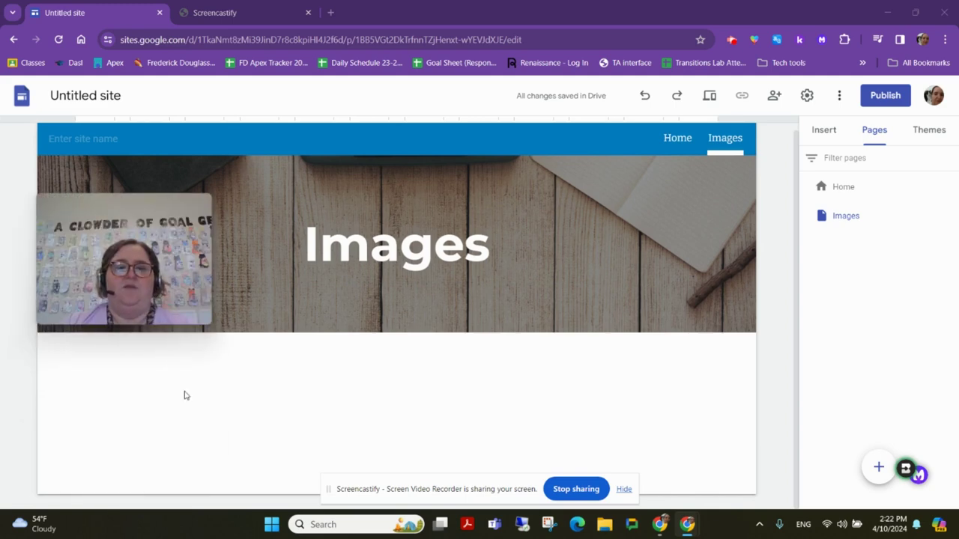
left_click(824, 135)
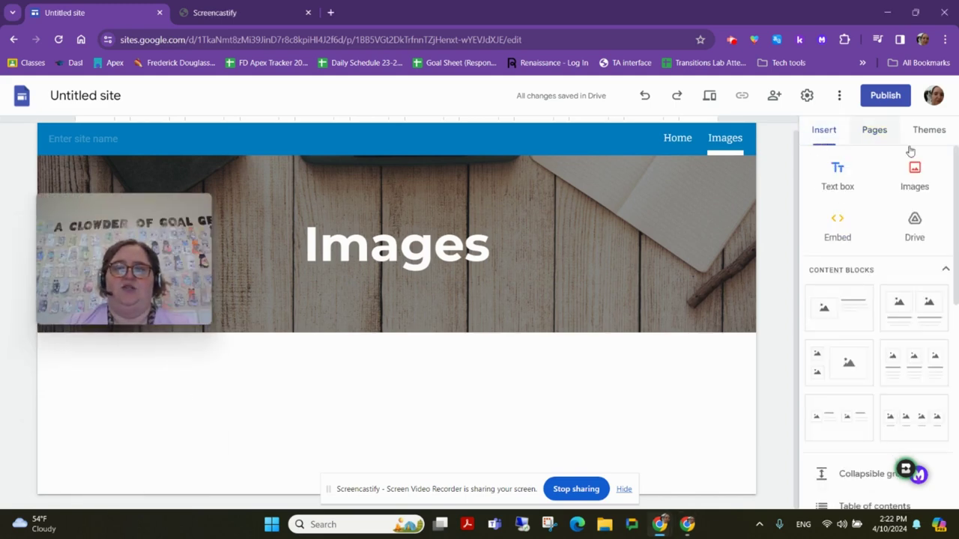
left_click(926, 172)
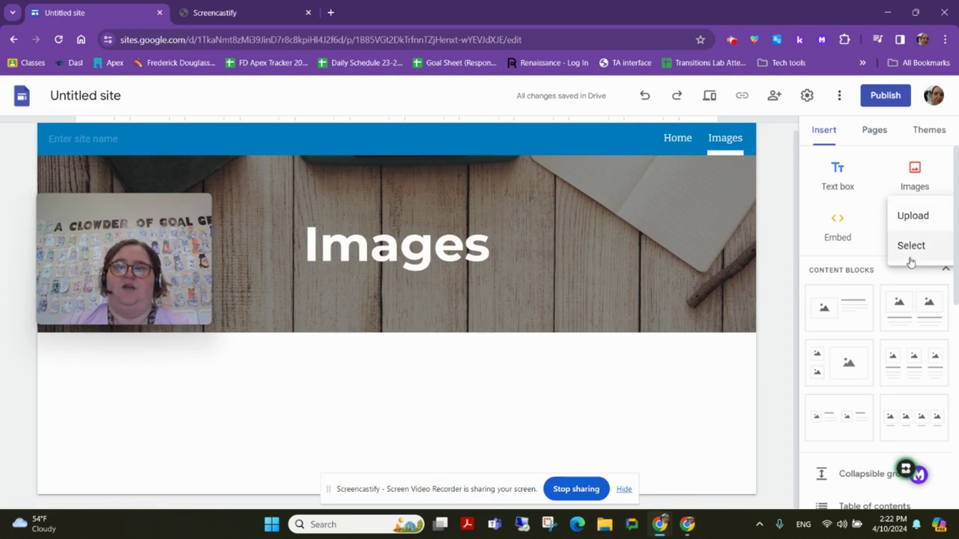
left_click(909, 254)
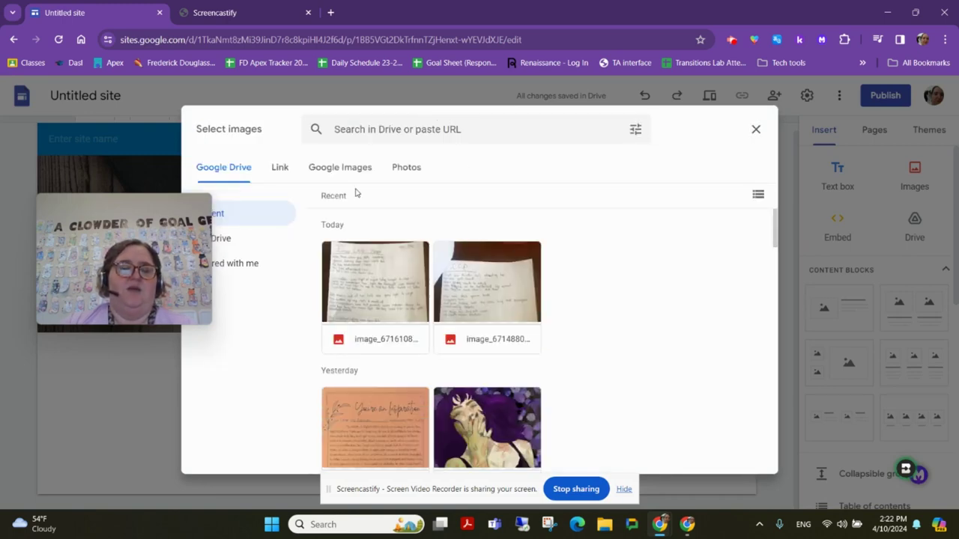
left_click(334, 172)
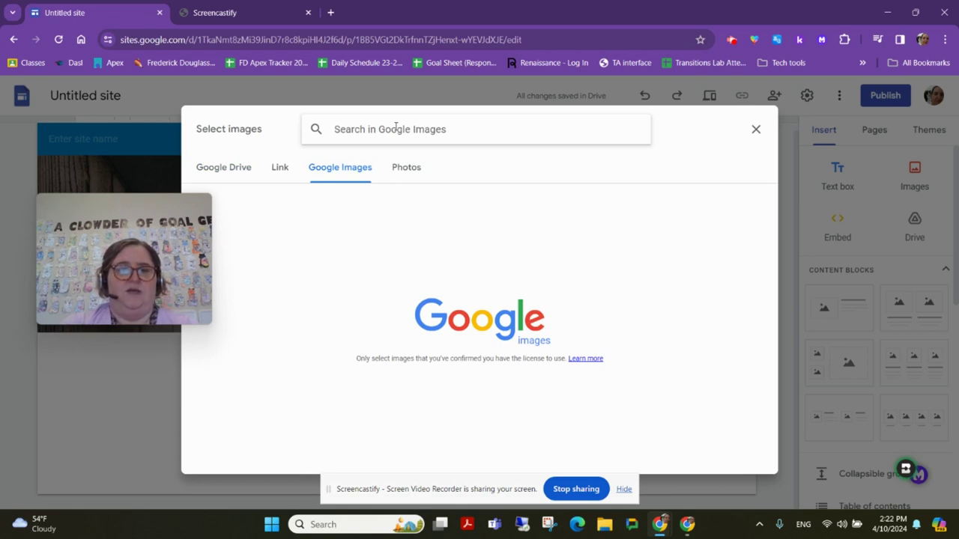
type("h")
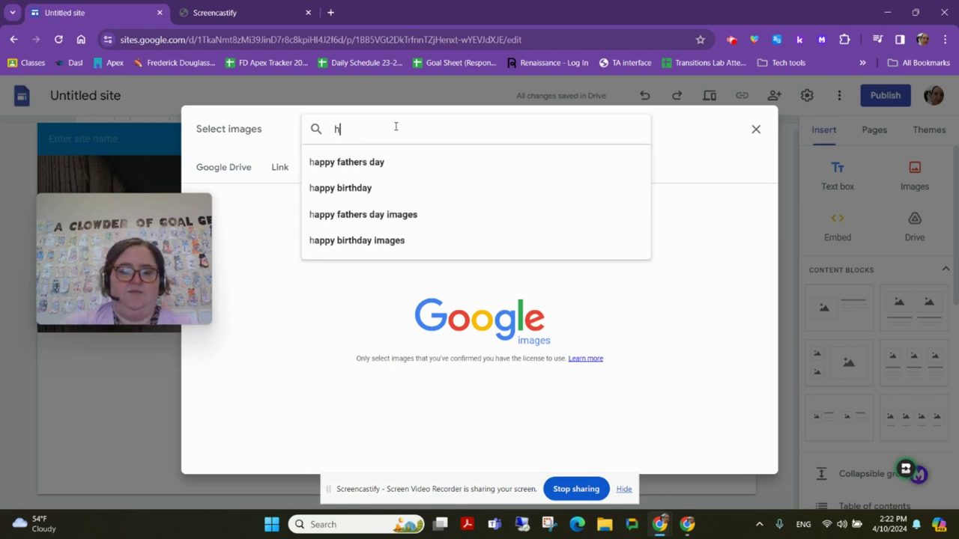
type("eart")
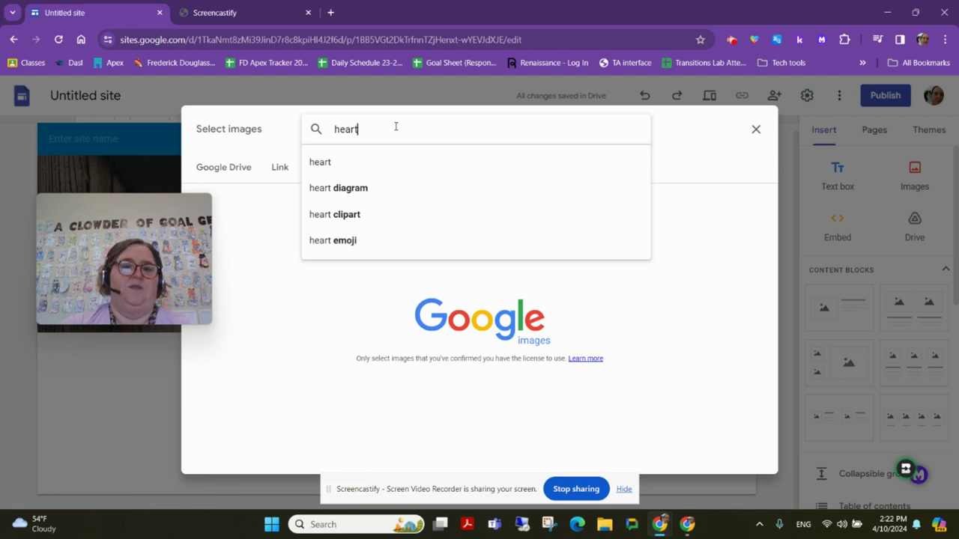
left_click(379, 189)
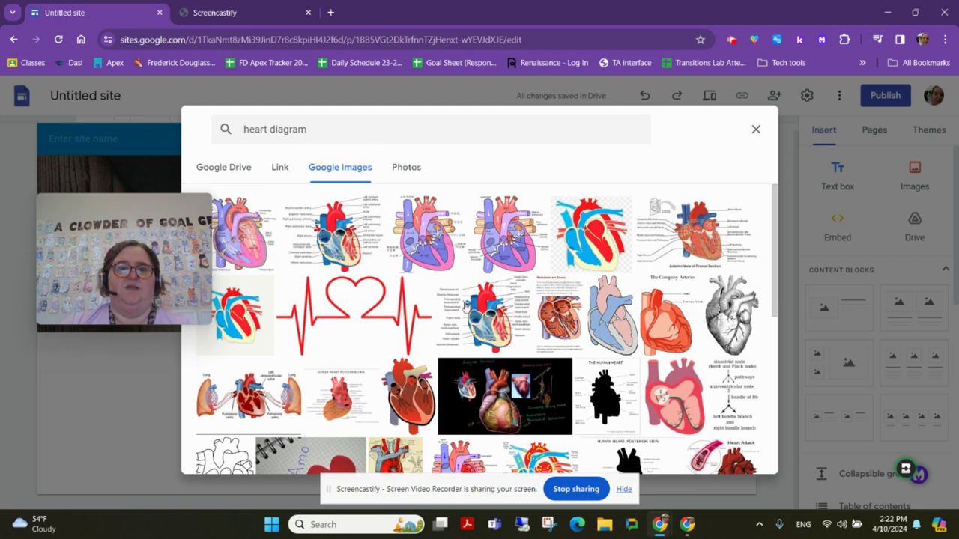
double_click(493, 306)
Enlarge the heart diagram proportionally to about half the width of the page's content area.
scroll(483, 276, "down", 2)
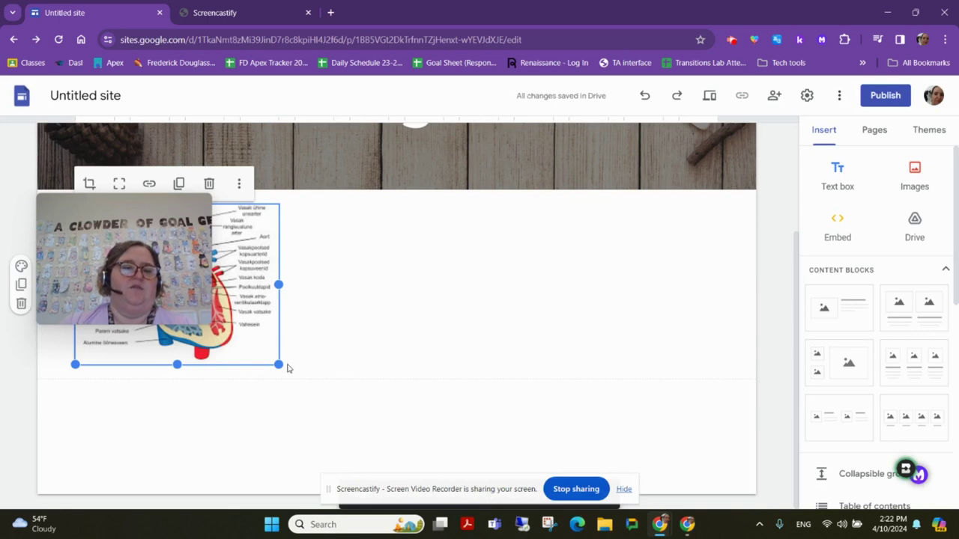
left_click_drag(280, 365, 389, 453)
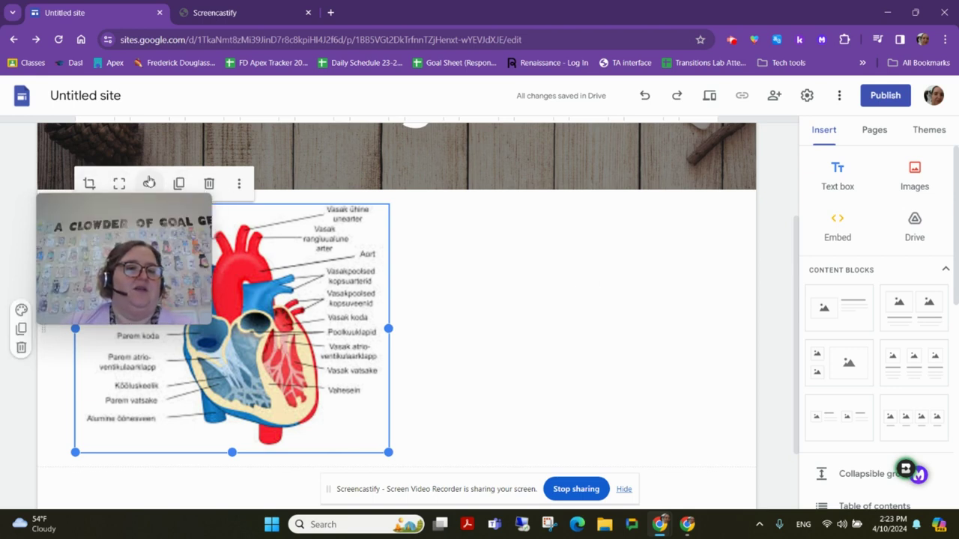
left_click_drag(139, 204, 138, 392)
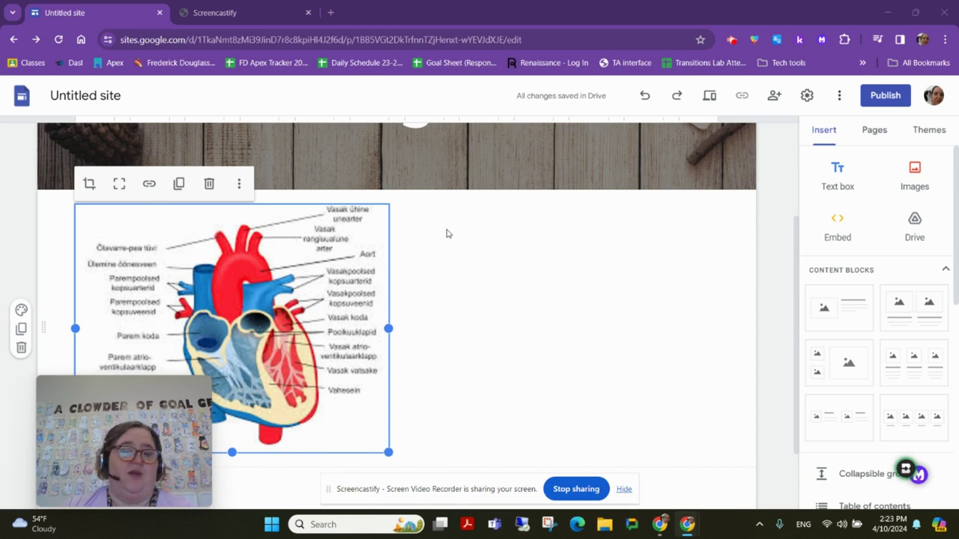
Upload the "CREATE prompt graphic" image from the Downloads folder to the Images page.
left_click(924, 184)
left_click(916, 217)
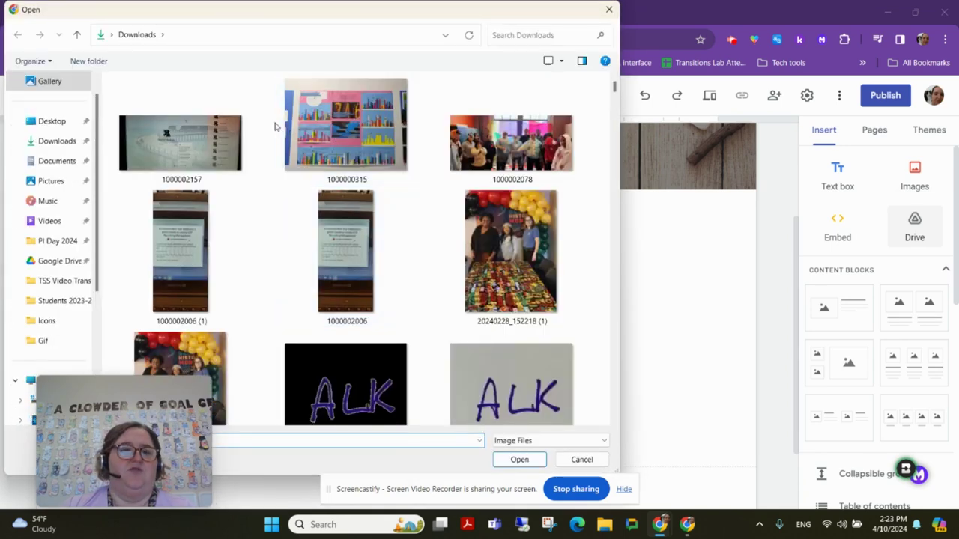
scroll(486, 269, "down", 3)
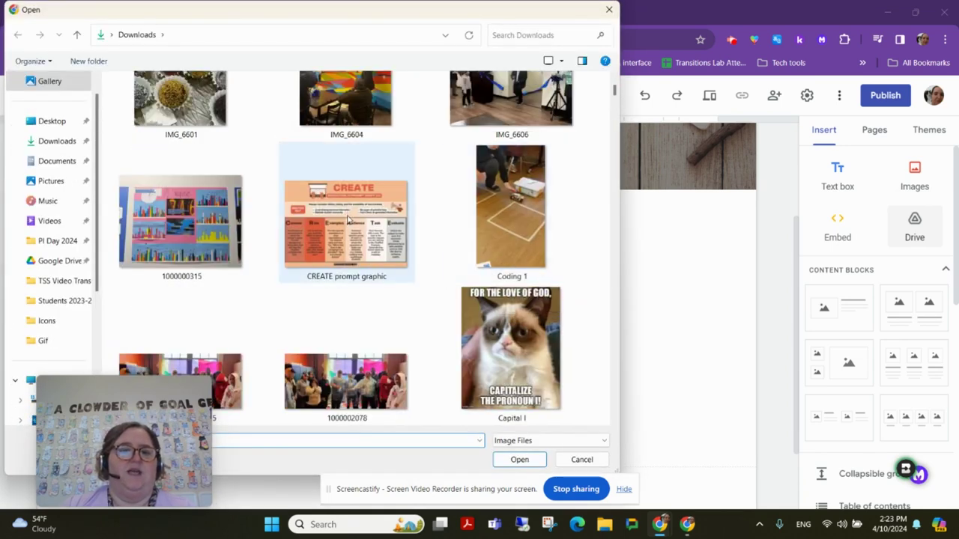
double_click(347, 219)
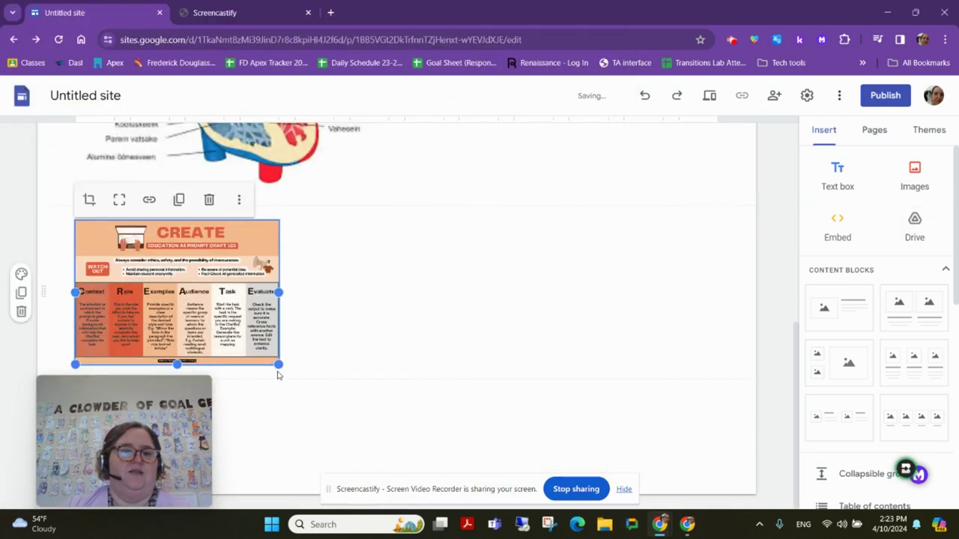
Enlarge the CREATE graphic to most of the content width and extend its lower edge to include the full column text.
left_click_drag(278, 364, 558, 446)
scroll(155, 278, "down", 2)
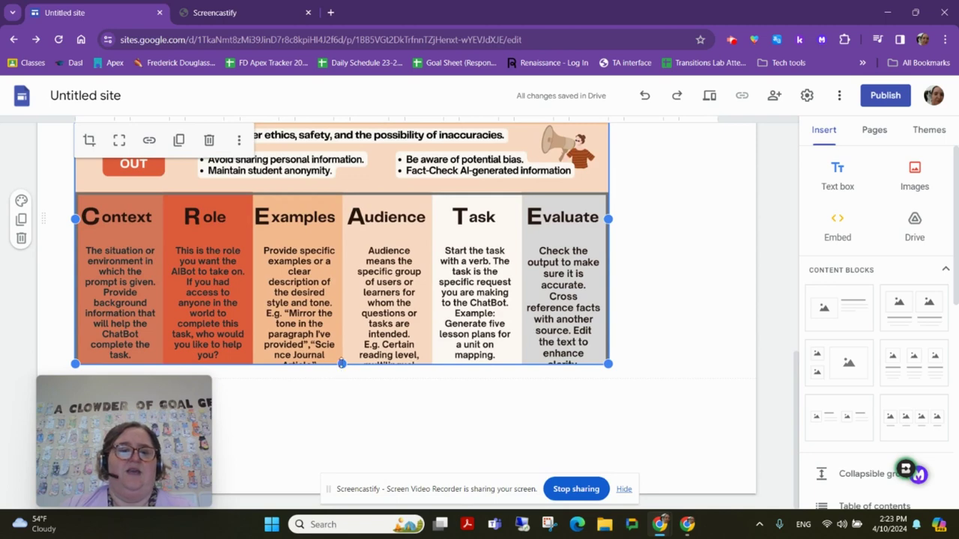
left_click_drag(341, 364, 337, 419)
left_click(669, 265)
scroll(669, 265, "up", 2)
scroll(631, 274, "down", 2)
left_click(554, 273)
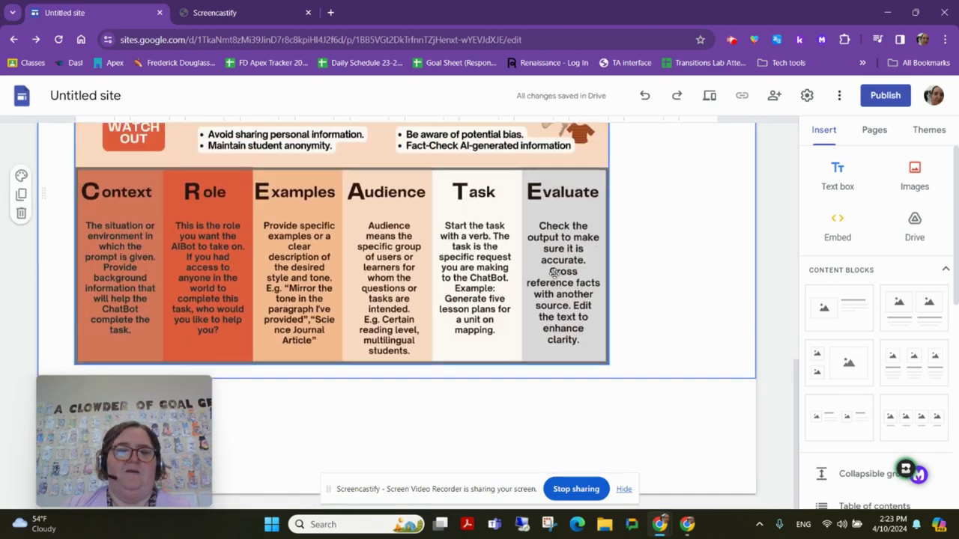
Insert the 2004 Barack Obama Keynote Address PDF from the American Dream folder, reached through Lesson Materials in Google Drive.
scroll(420, 262, "up", 2)
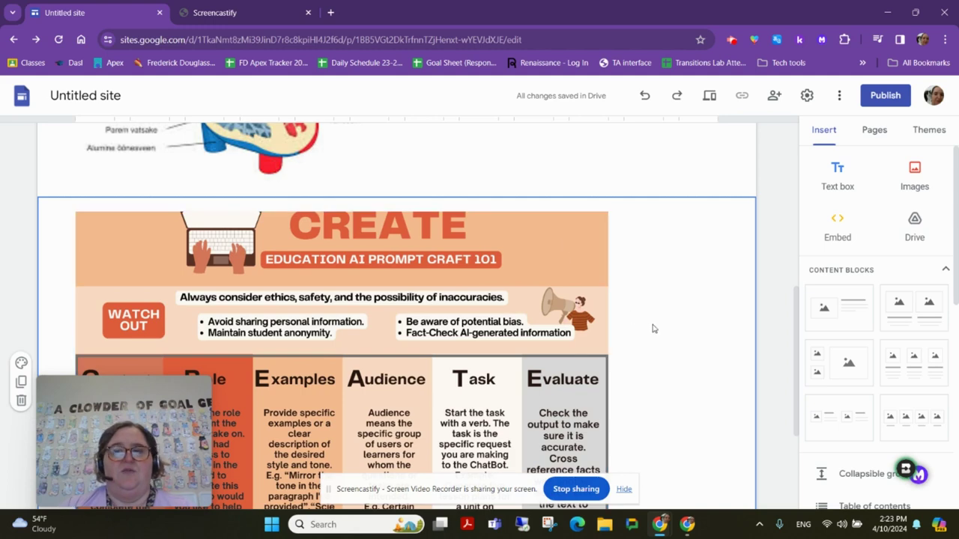
scroll(653, 327, "up", 6)
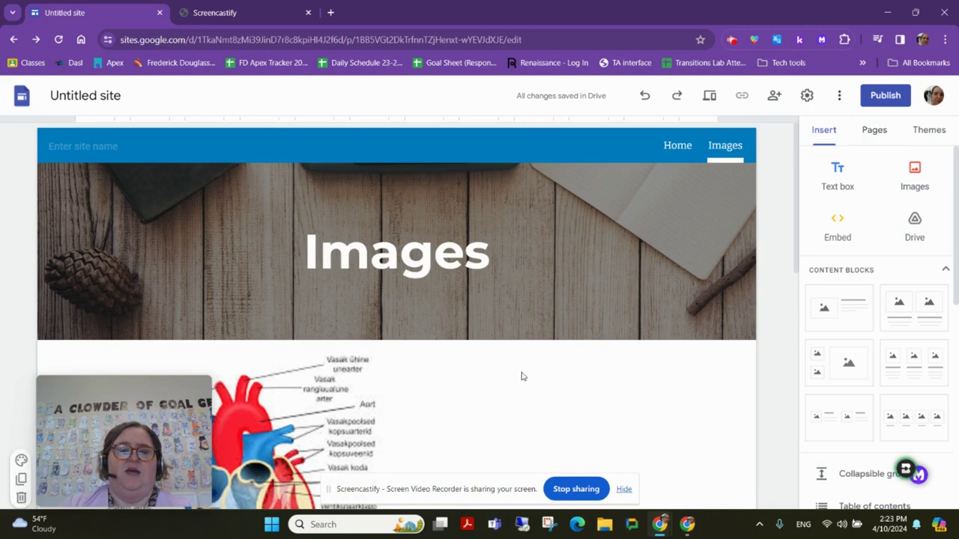
scroll(517, 338, "down", 2)
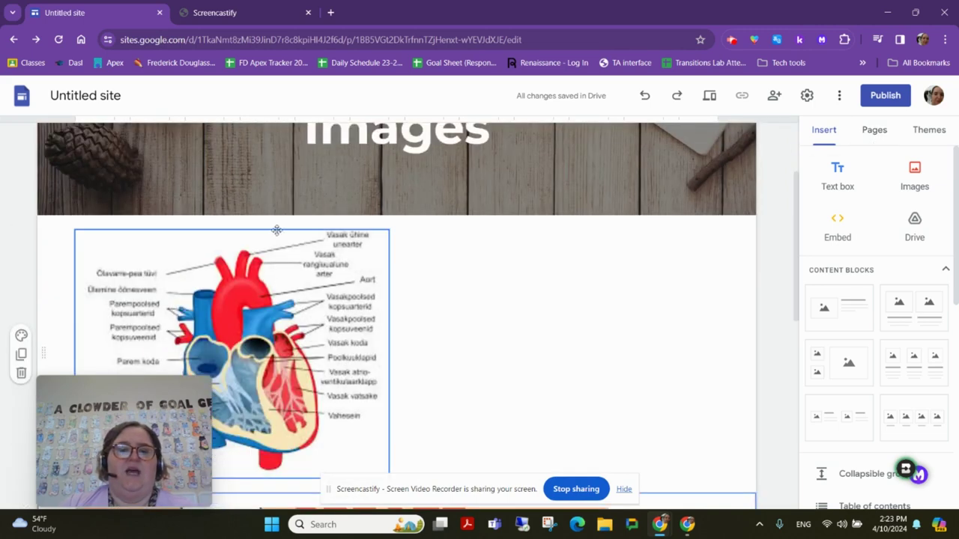
left_click(914, 226)
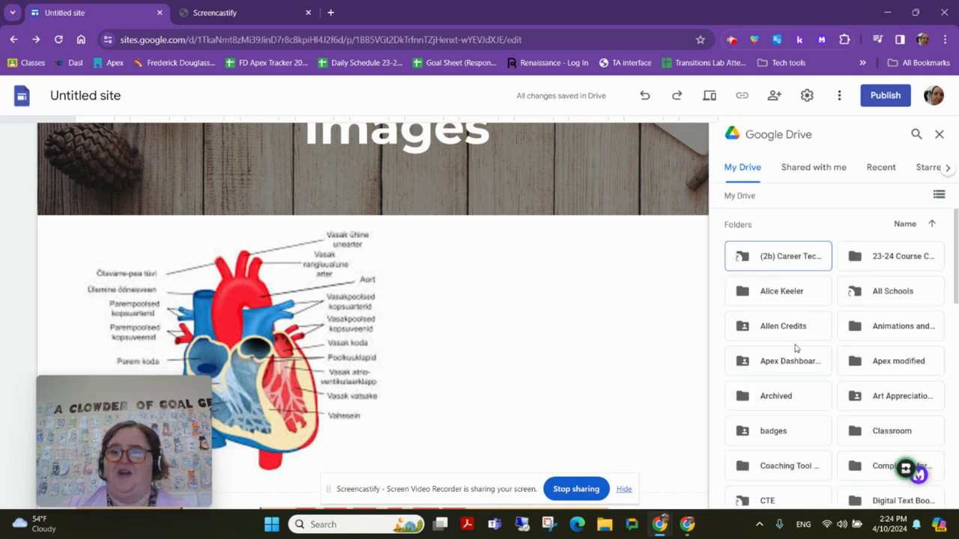
scroll(795, 348, "down", 5)
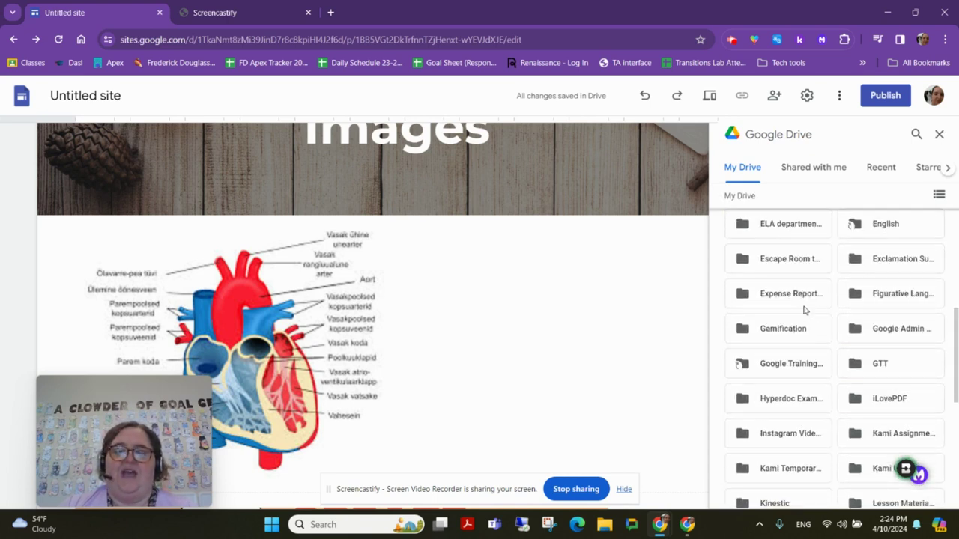
scroll(803, 309, "down", 2)
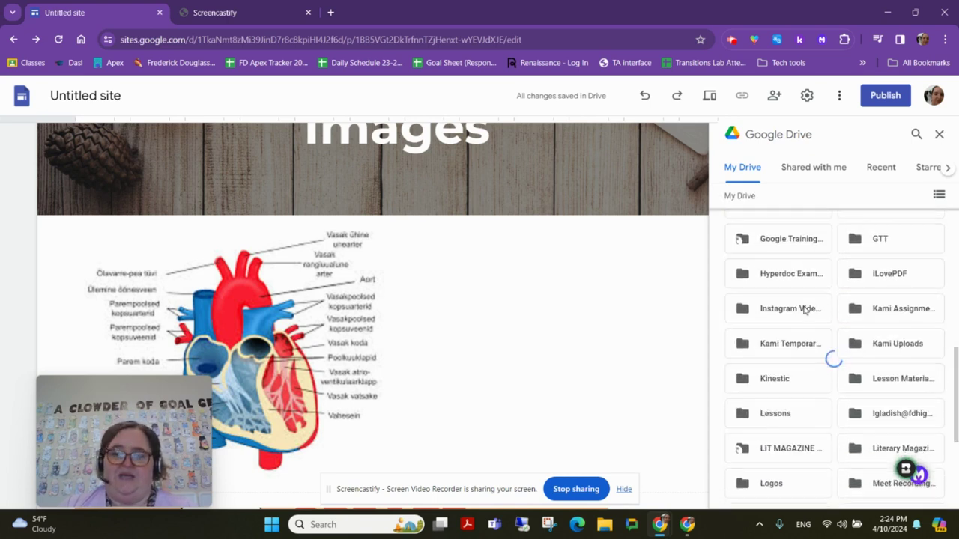
left_click(891, 387)
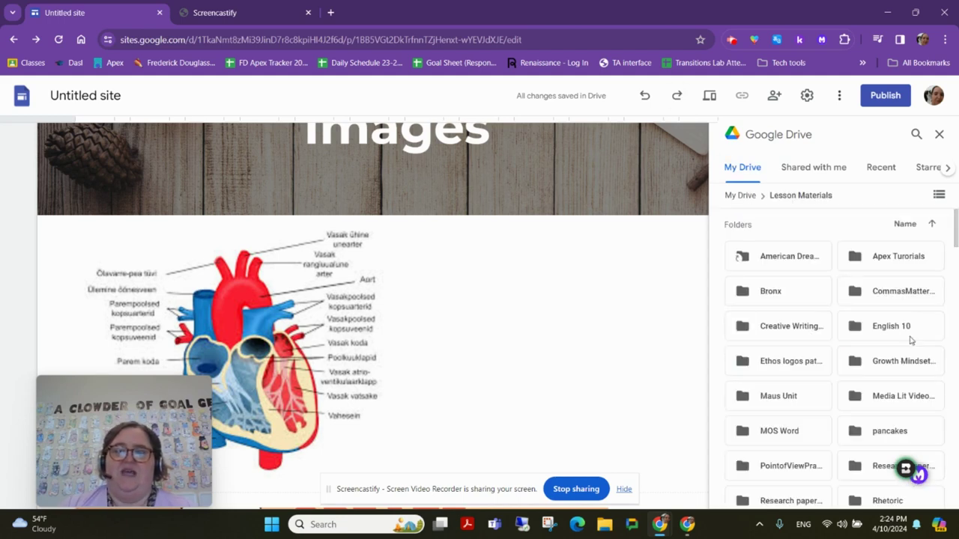
left_click(766, 264)
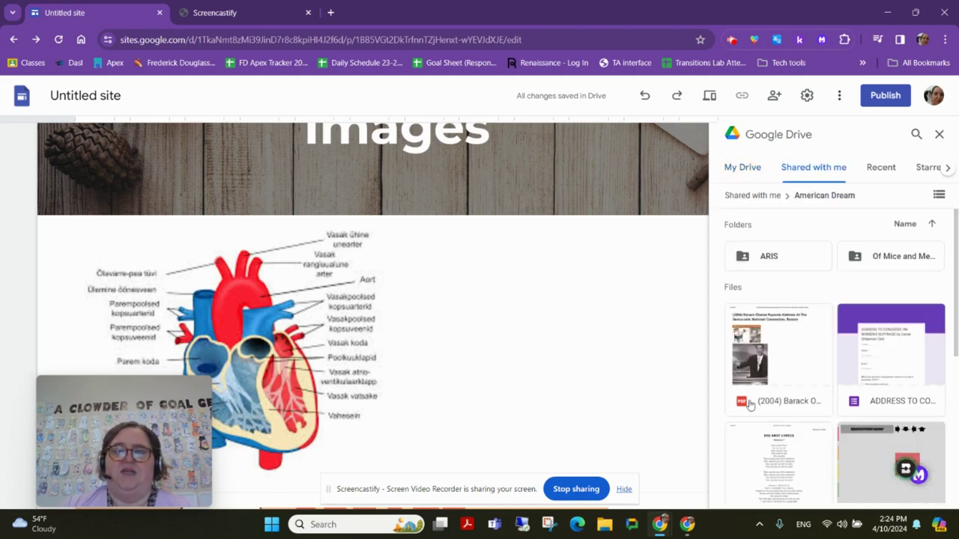
double_click(788, 348)
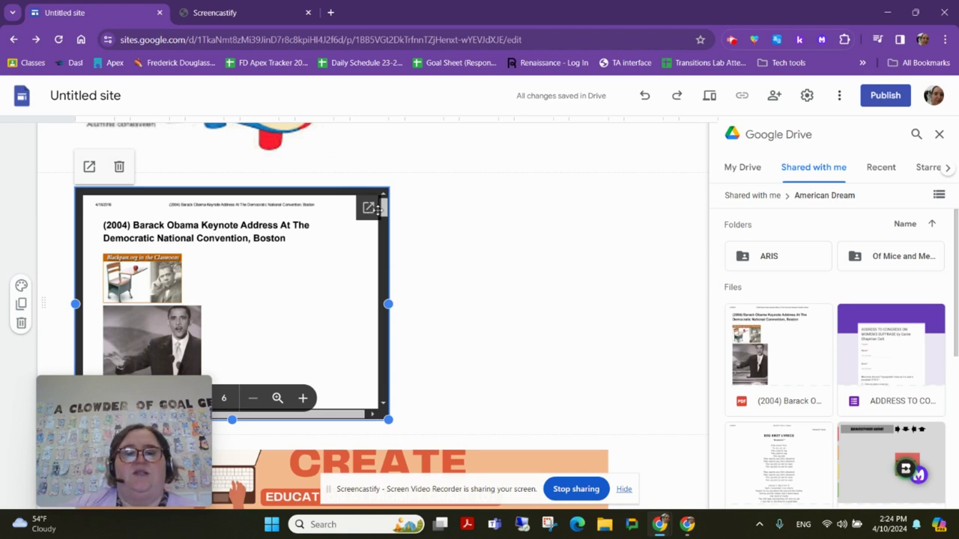
Preview the Images page as visitors see it and open the embedded Obama keynote PDF in its own tab.
left_click(710, 97)
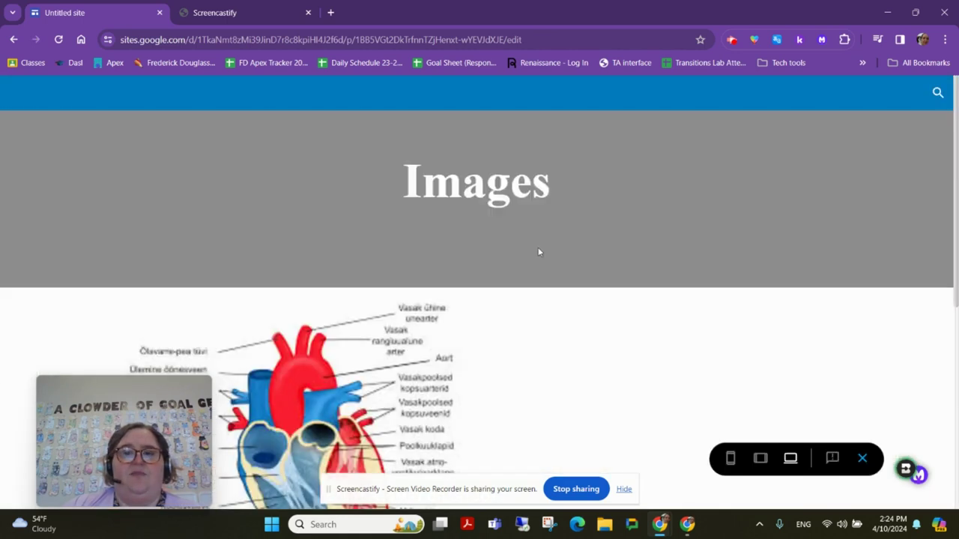
scroll(541, 259, "down", 3)
scroll(567, 255, "down", 8)
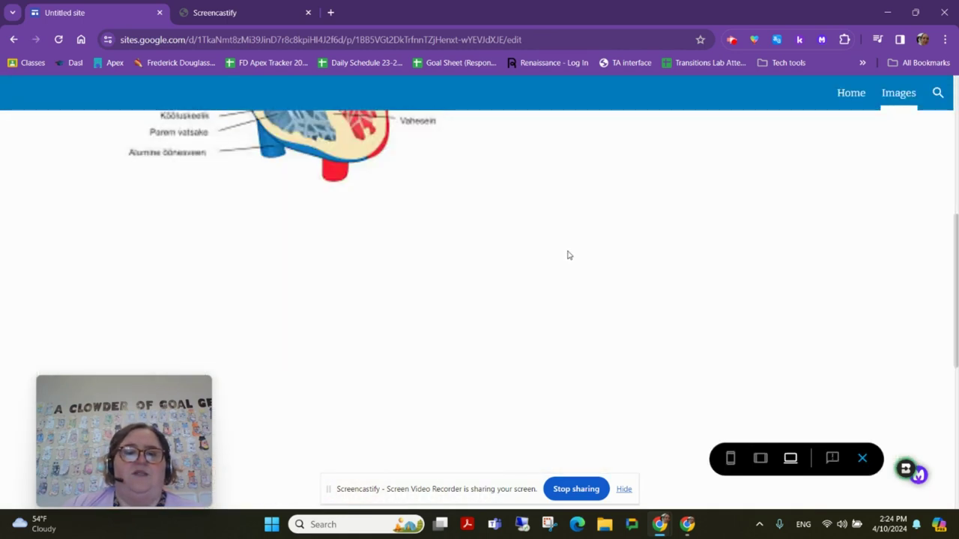
scroll(567, 256, "up", 5)
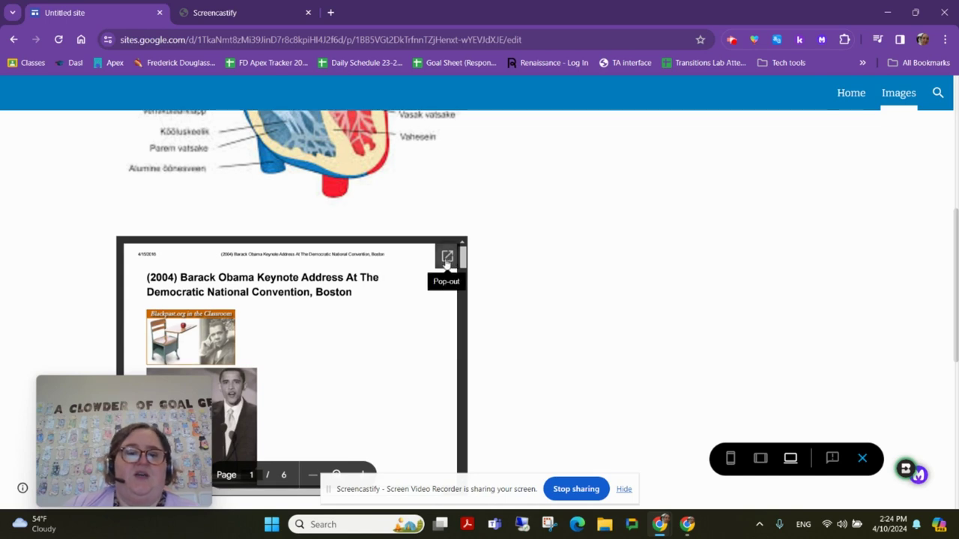
left_click(446, 257)
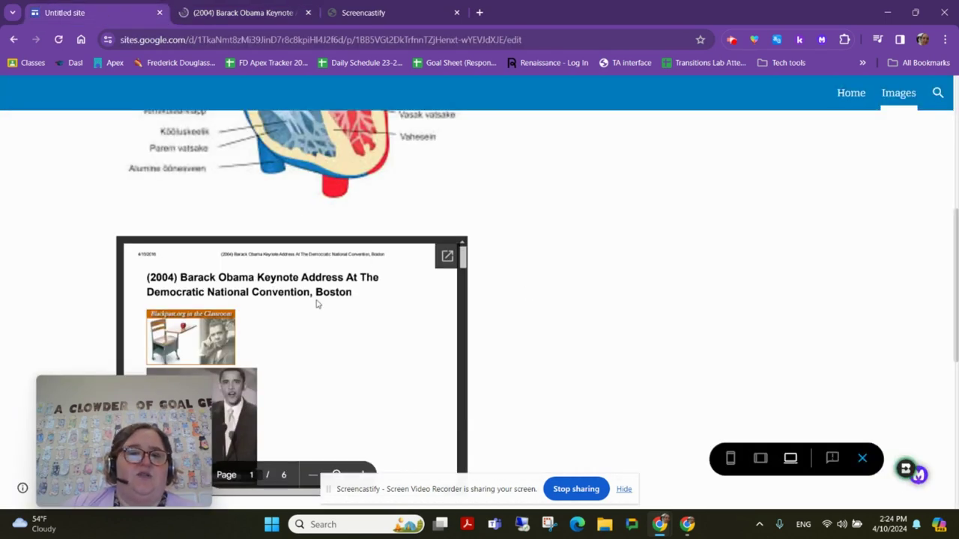
scroll(471, 300, "up", 2)
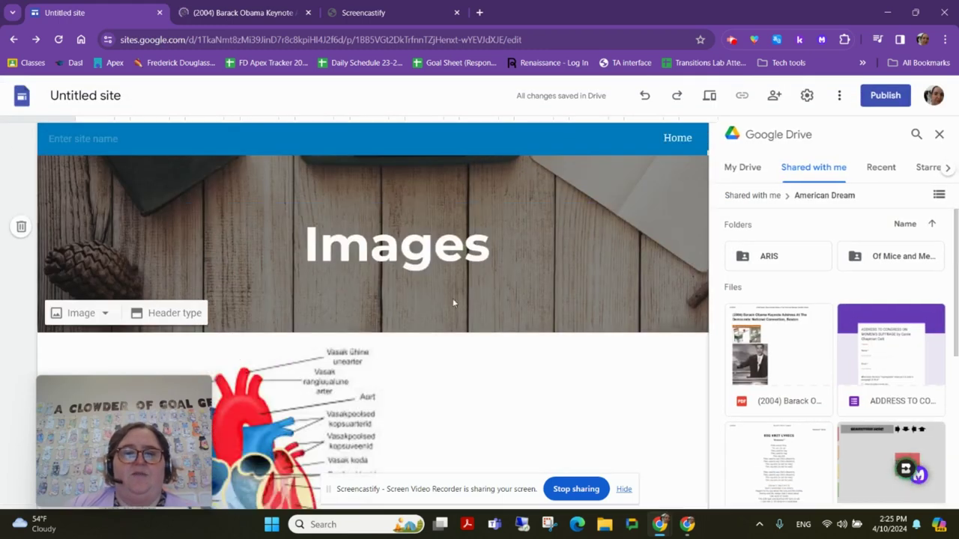
Move the embedded Obama PDF beside the heart diagram and extend its lower edge to show more of the first page.
scroll(490, 295, "down", 4)
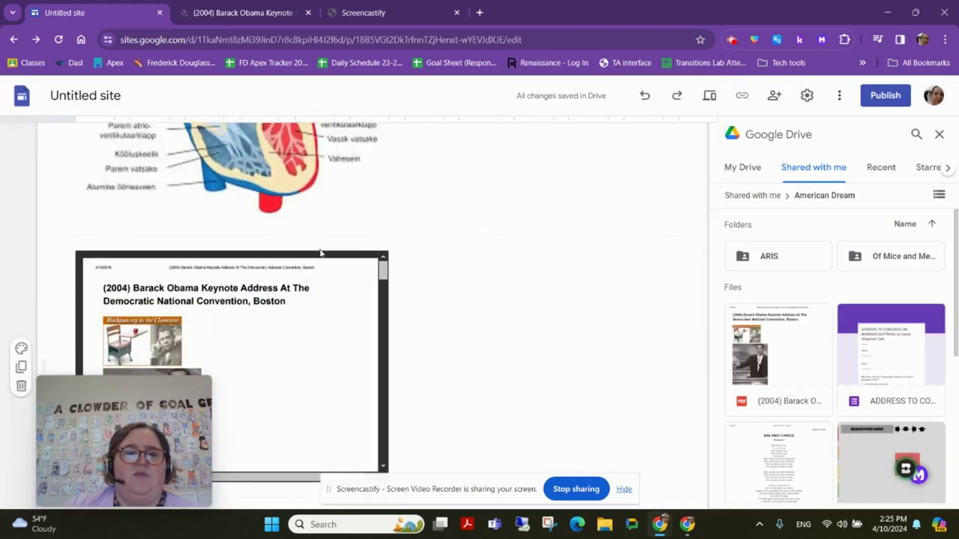
left_click_drag(327, 259, 447, 379)
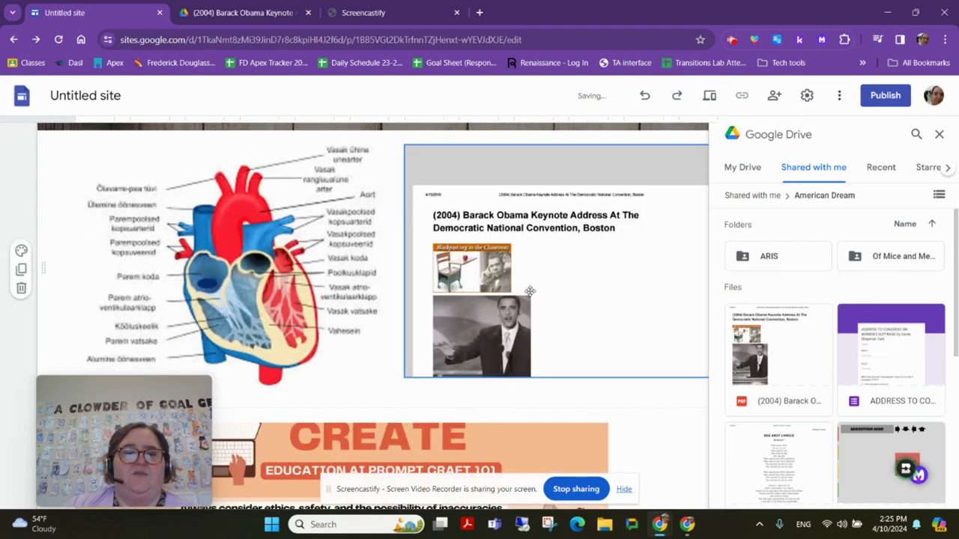
left_click(522, 359)
left_click_drag(562, 380, 548, 524)
scroll(555, 349, "down", 2)
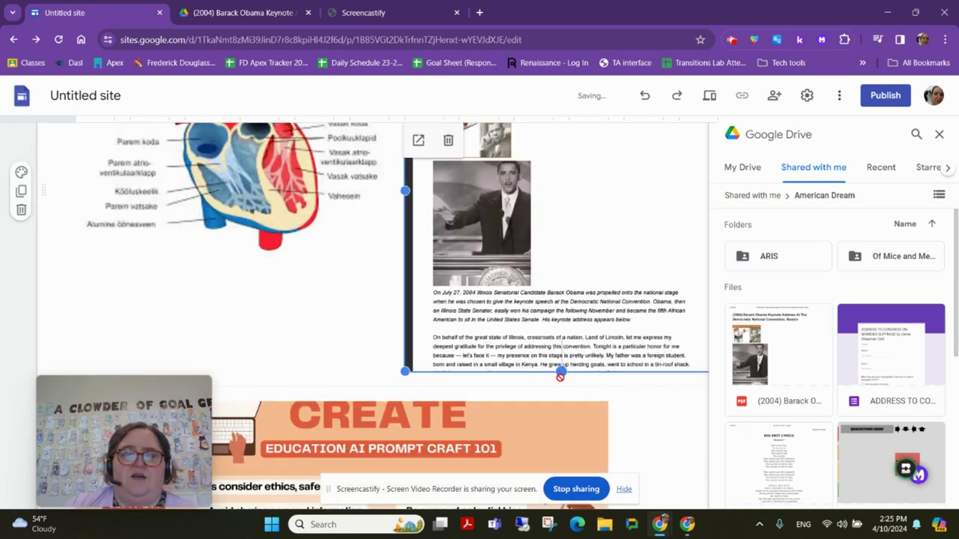
left_click_drag(562, 371, 561, 427)
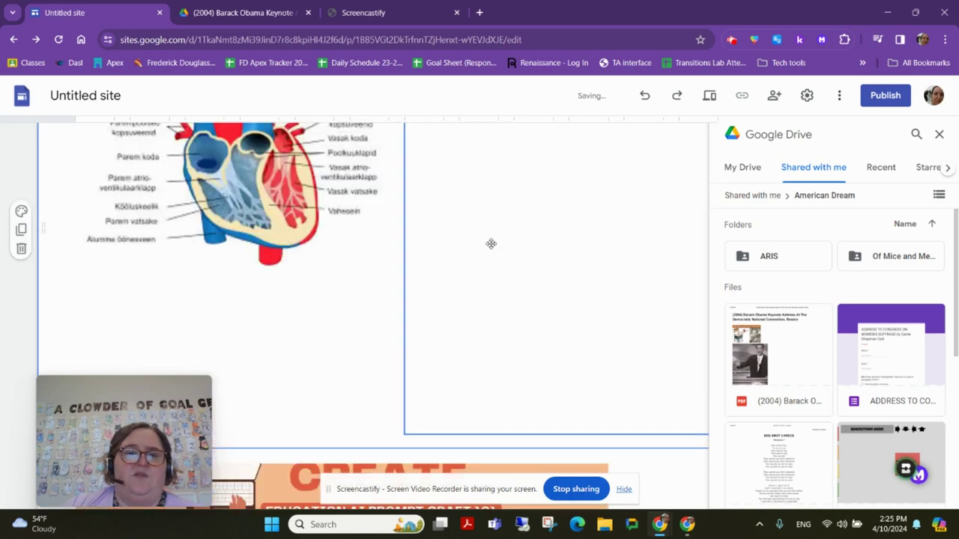
Shrink the heart diagram to about a third of the content width and widen the PDF to fill the freed space.
left_click(330, 178)
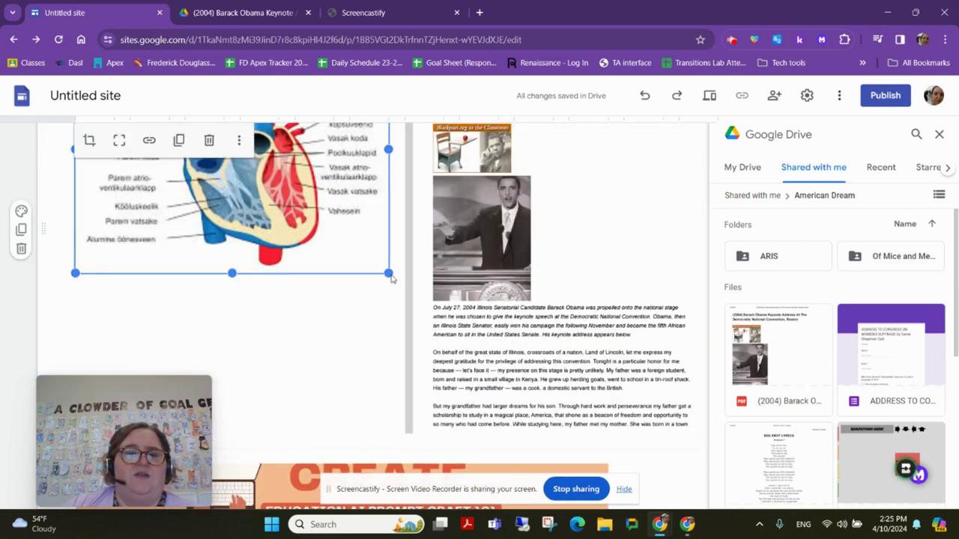
left_click_drag(388, 275, 289, 192)
left_click(407, 214)
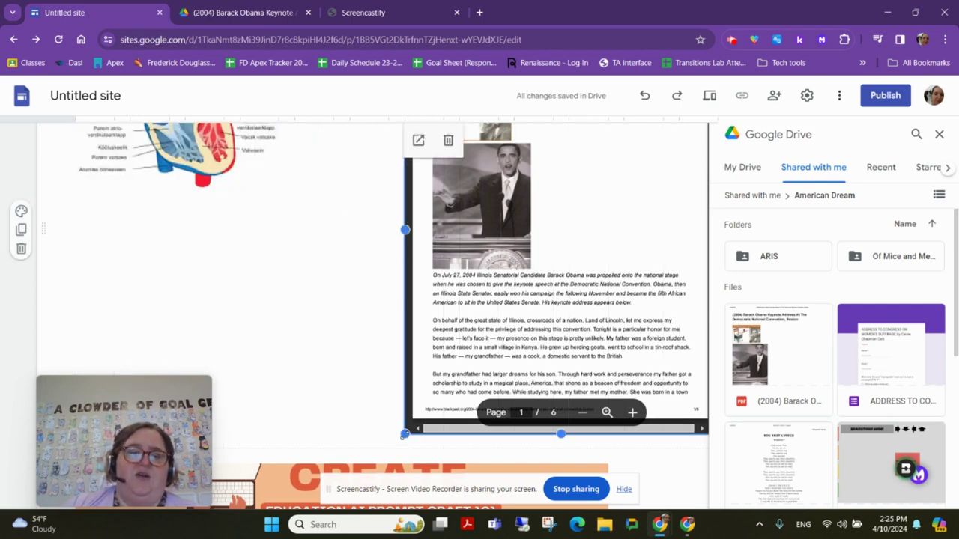
left_click_drag(405, 434, 295, 416)
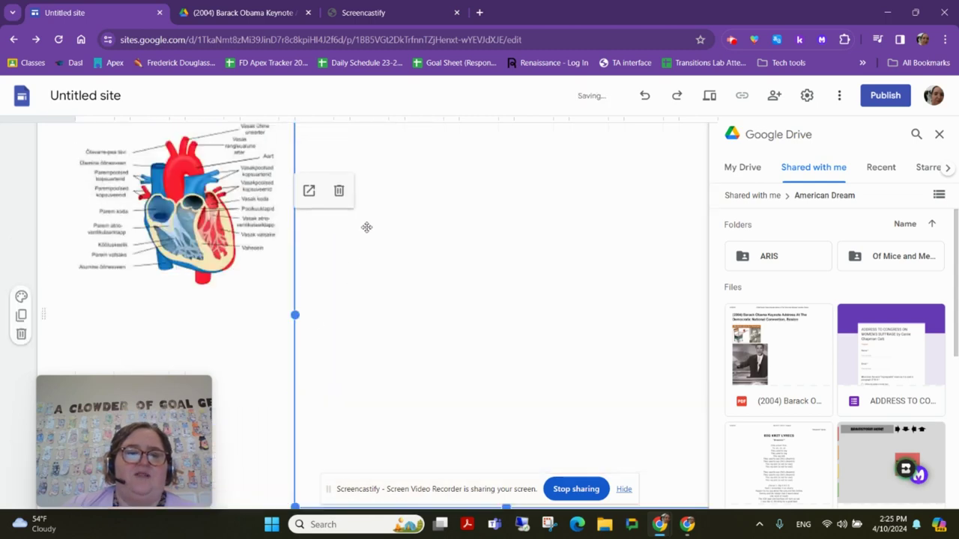
scroll(523, 279, "down", 3)
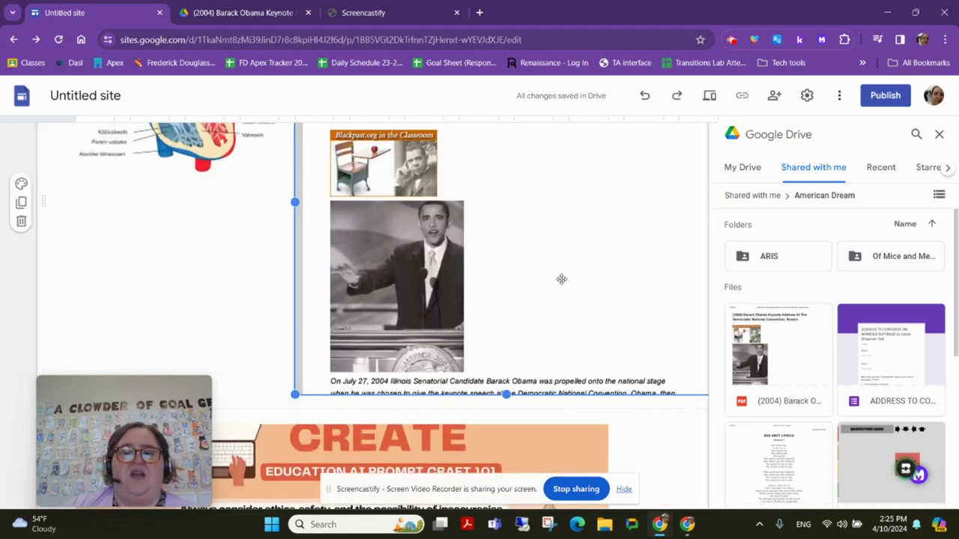
left_click(940, 134)
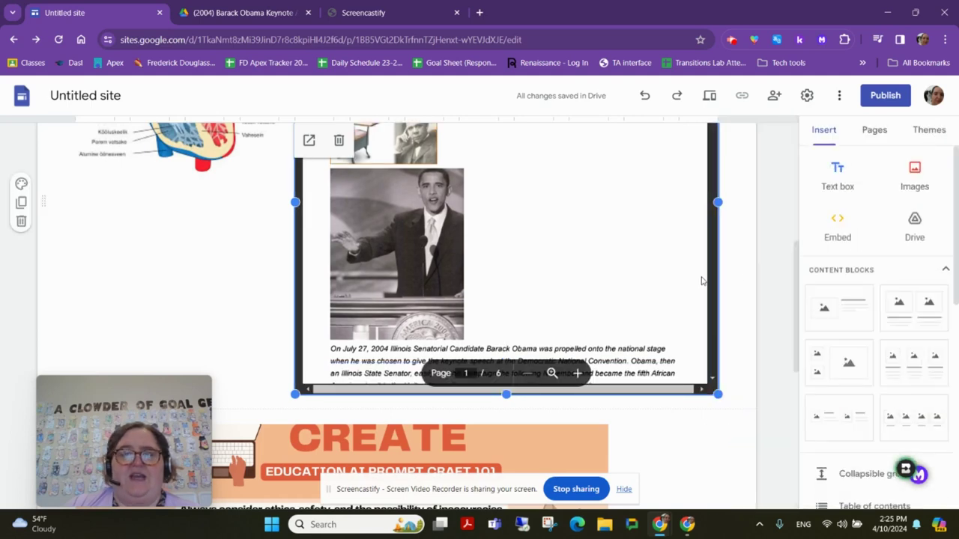
scroll(632, 285, "up", 2)
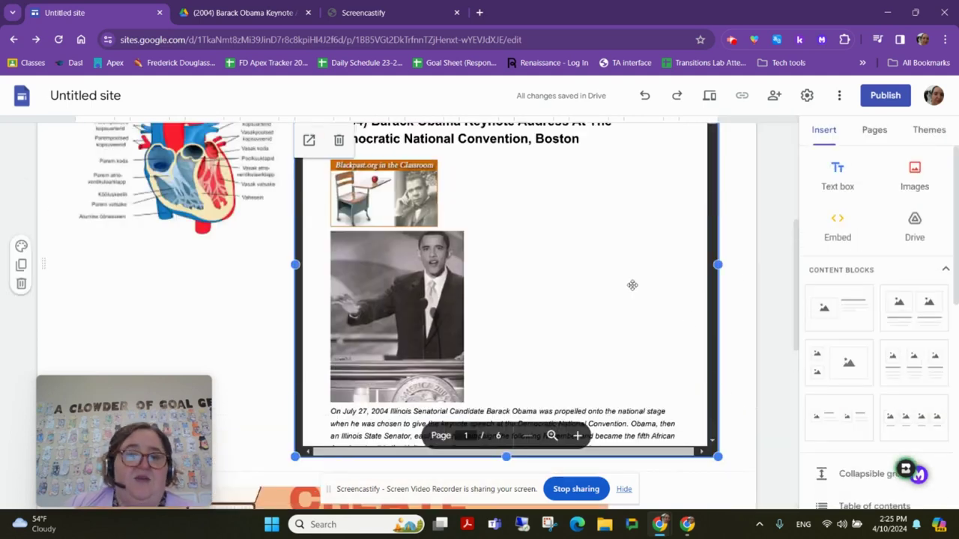
scroll(632, 285, "down", 2)
scroll(632, 285, "down", 2)
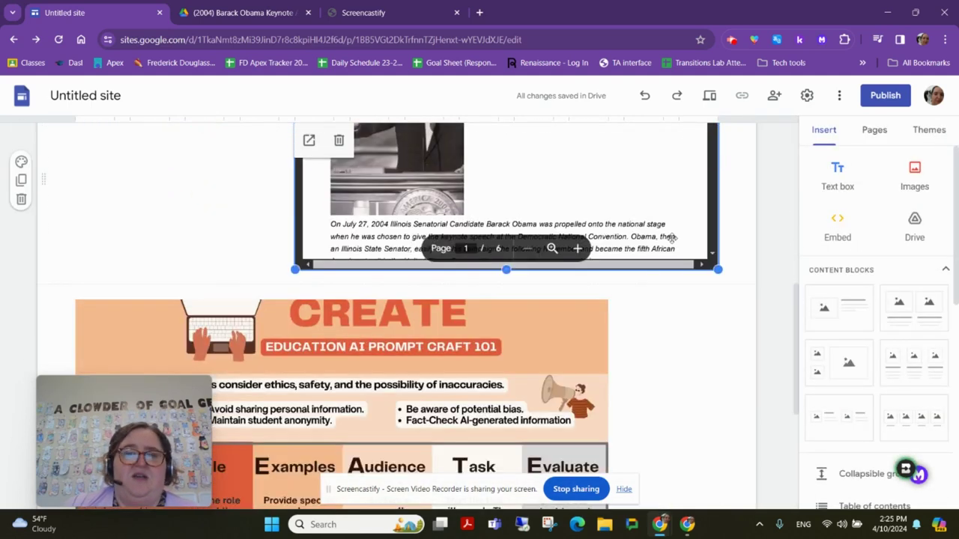
scroll(679, 238, "up", 2)
scroll(705, 220, "up", 2)
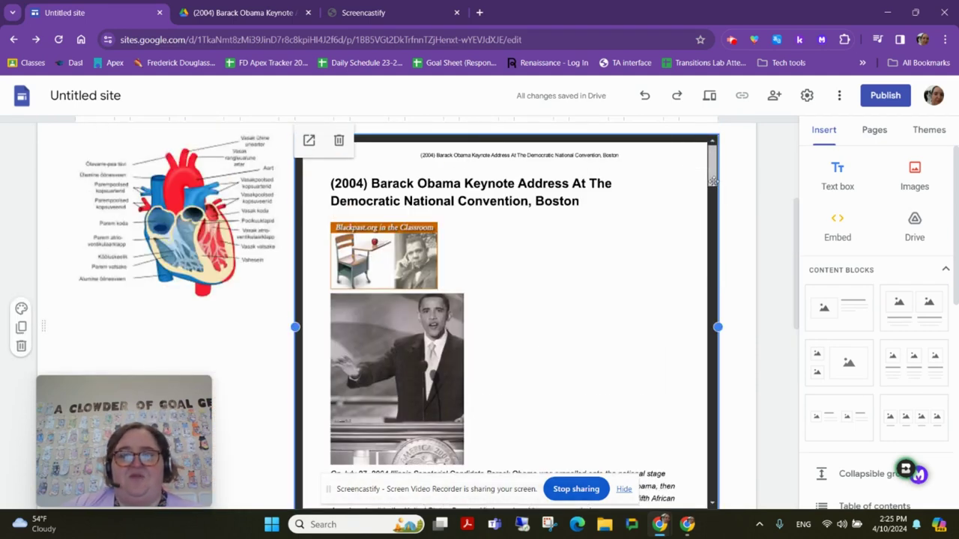
left_click_drag(709, 159, 455, 365)
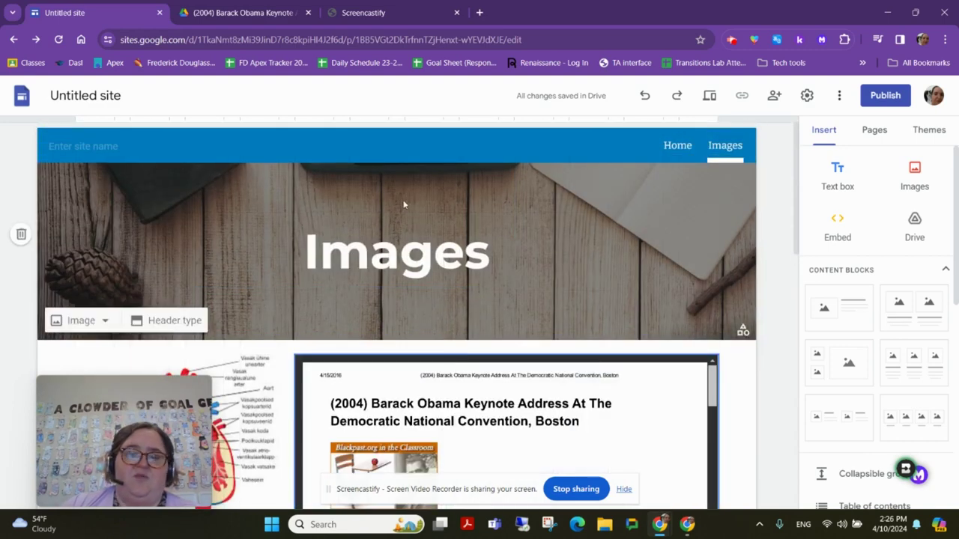
Add a new page named "video" to the site.
left_click(884, 134)
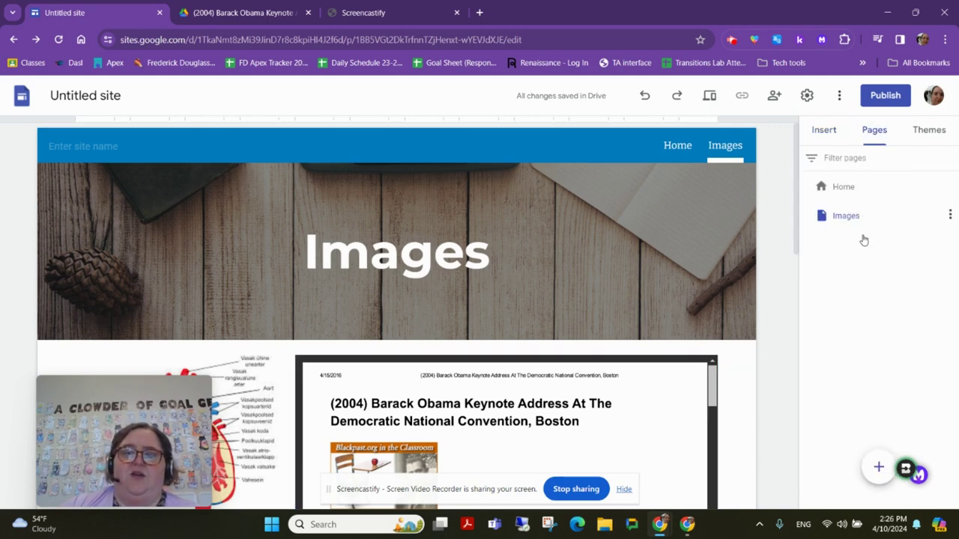
left_click(878, 468)
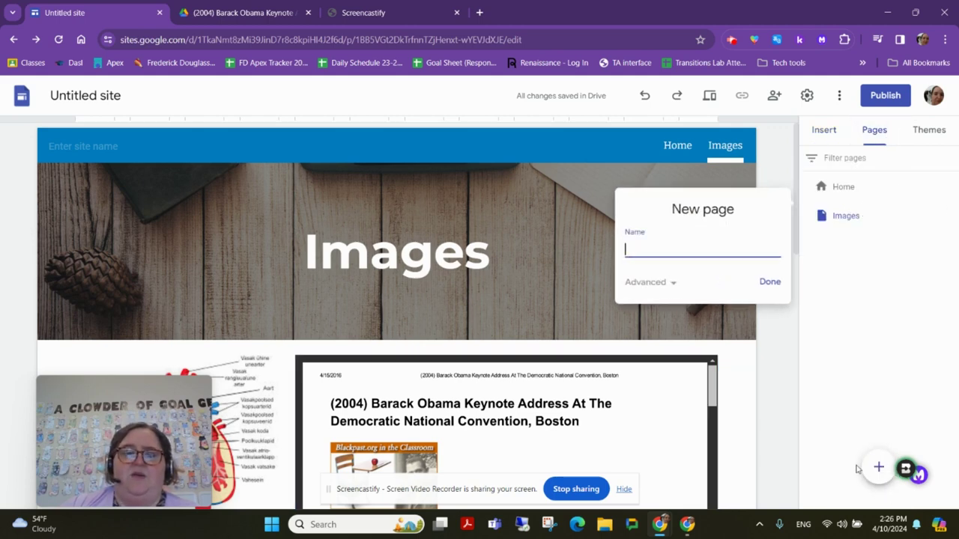
type("Videpo")
key("BackSpace")
type("o")
key("Return")
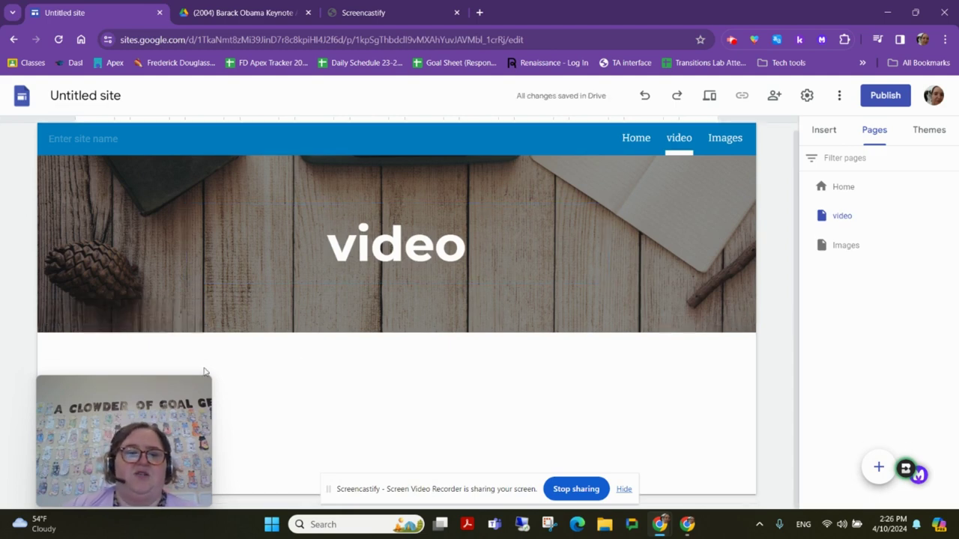
Search YouTube for "apex key terms" and insert the 2-minute "Apex Key Terms" video on the video page.
left_click(836, 134)
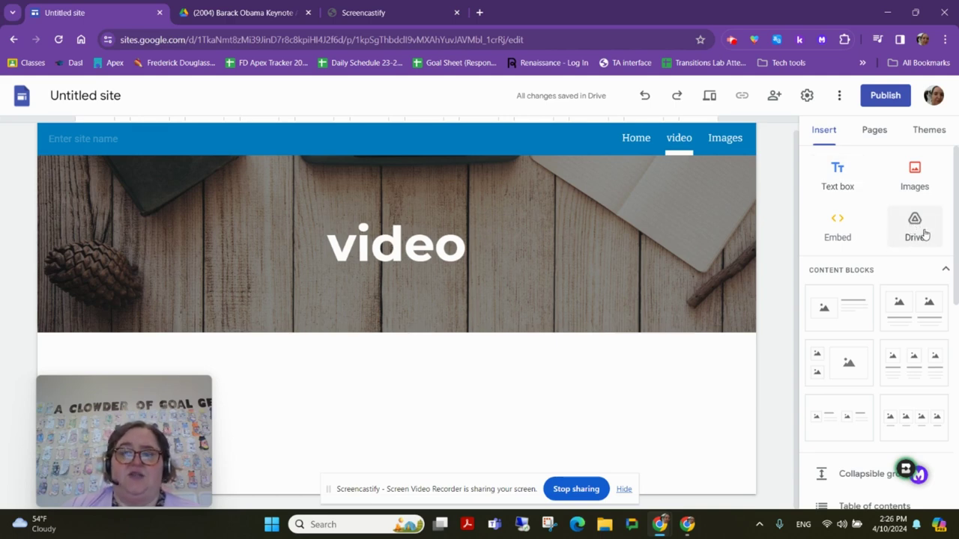
scroll(910, 314, "down", 7)
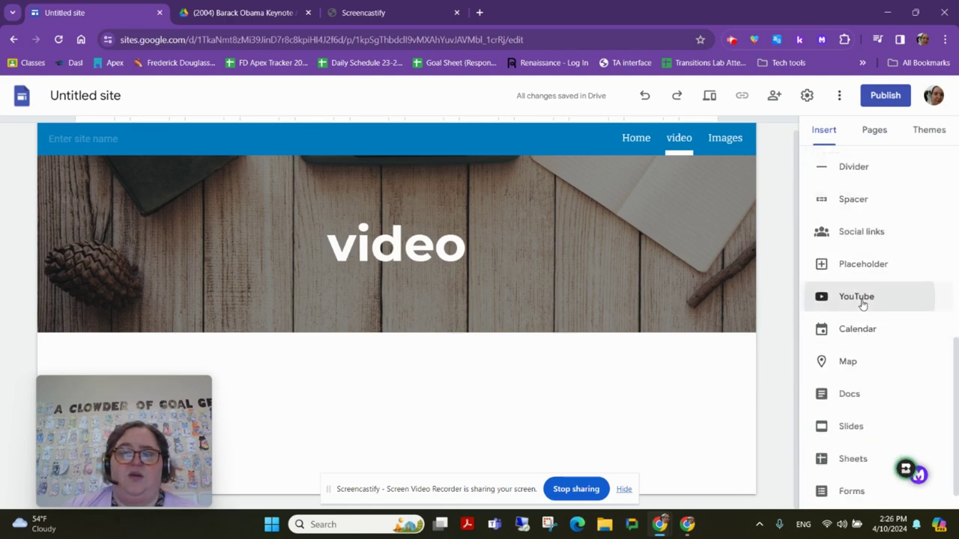
left_click(862, 300)
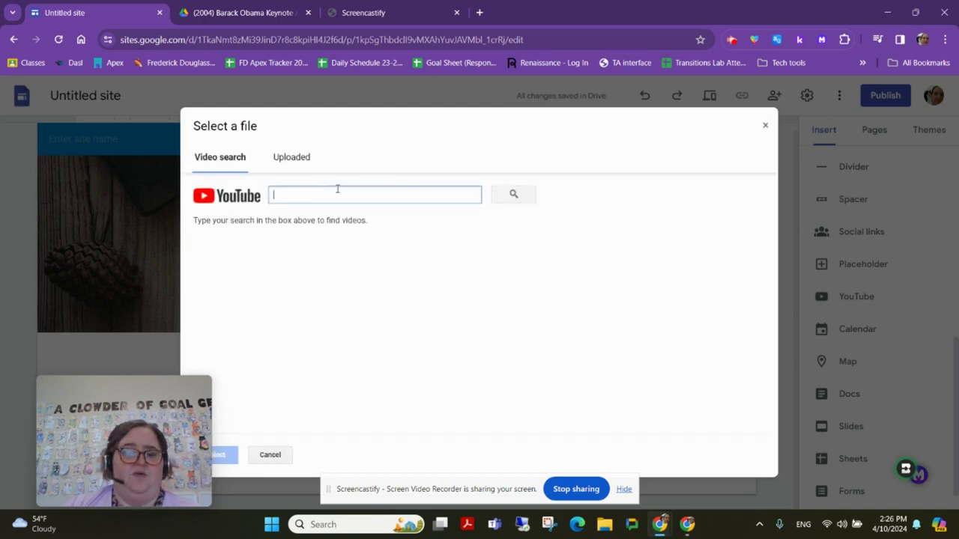
type("ap")
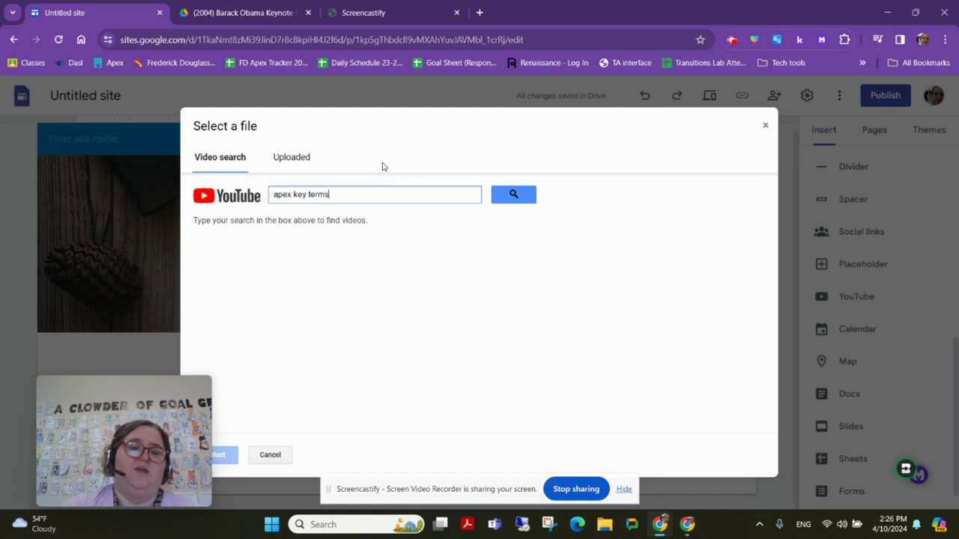
type("ex key terms")
key("Return")
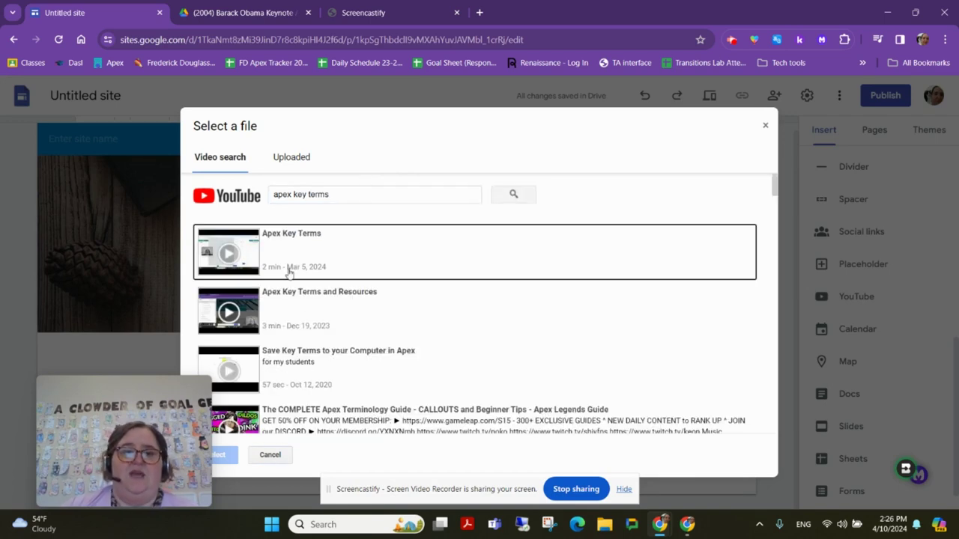
double_click(323, 256)
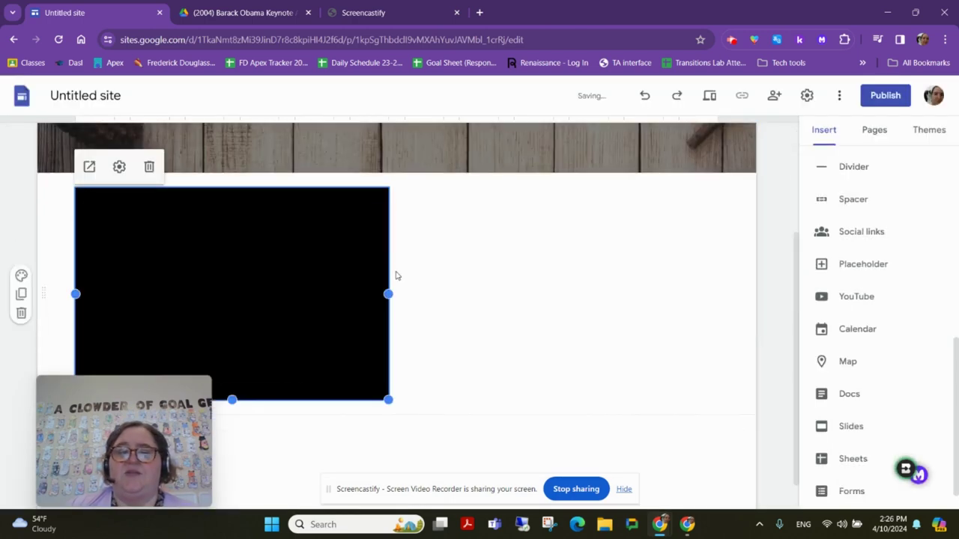
Enlarge the embedded Apex Key Terms video proportionally to about five-sixths of the content width.
left_click_drag(388, 400, 569, 498)
scroll(610, 358, "down", 1)
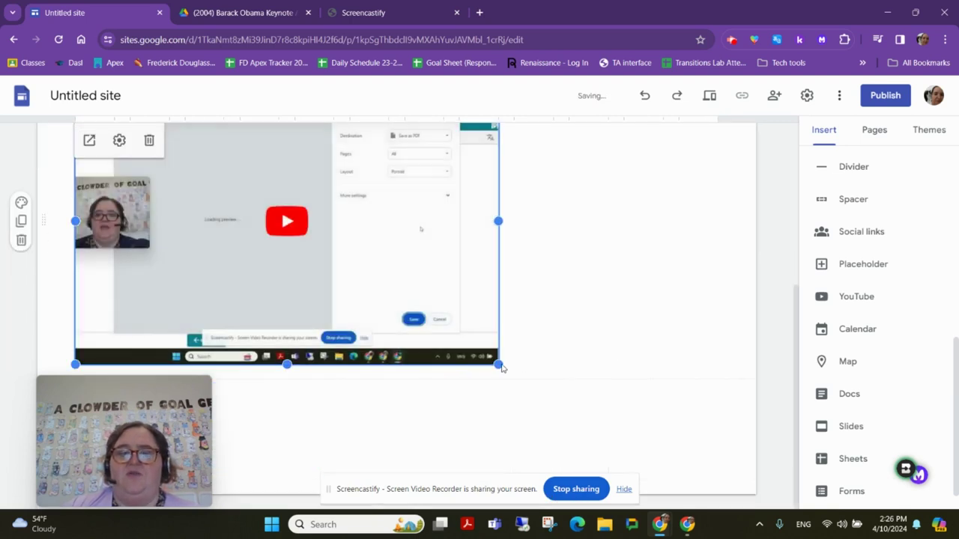
left_click_drag(500, 367, 620, 399)
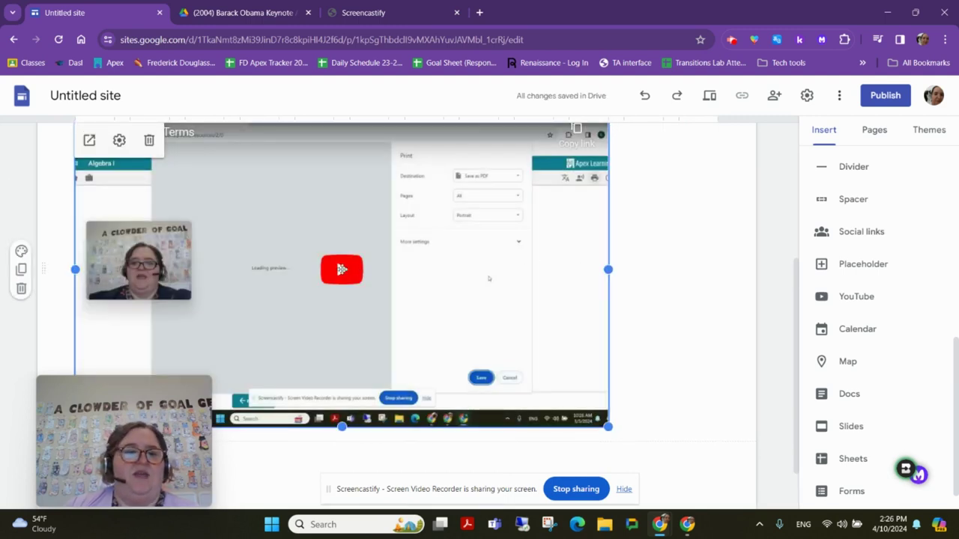
Preview the video page, play the embedded Apex Key Terms video, and return to editing.
left_click(715, 99)
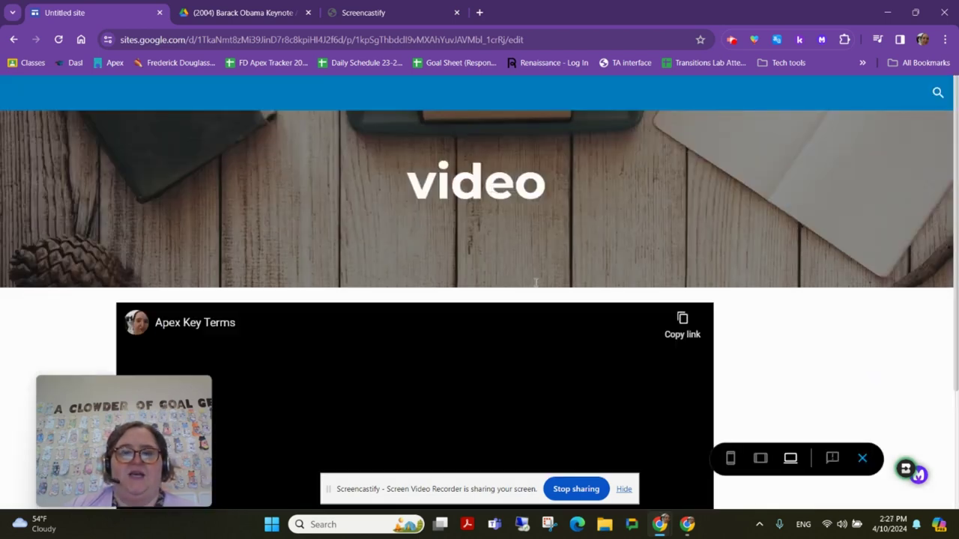
scroll(636, 277, "down", 2)
scroll(690, 275, "down", 1)
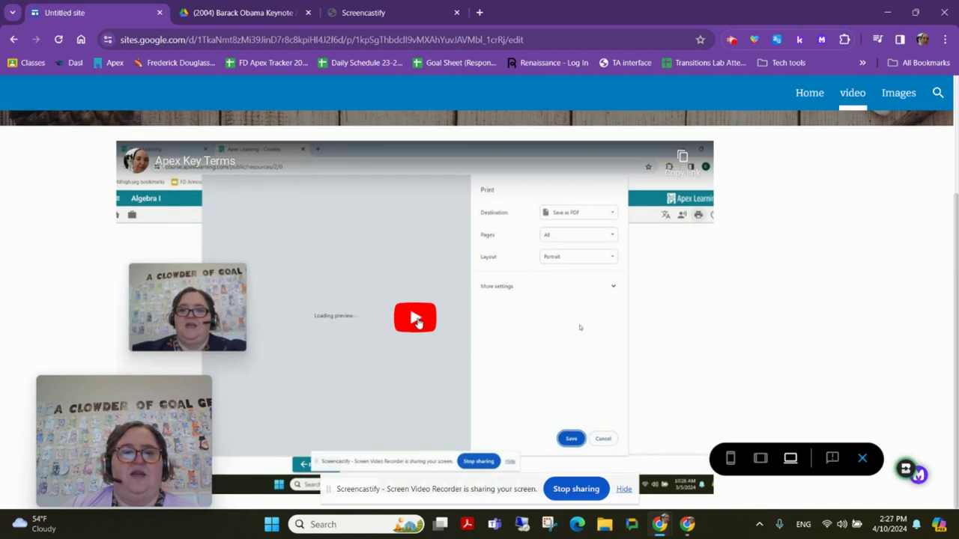
left_click(417, 319)
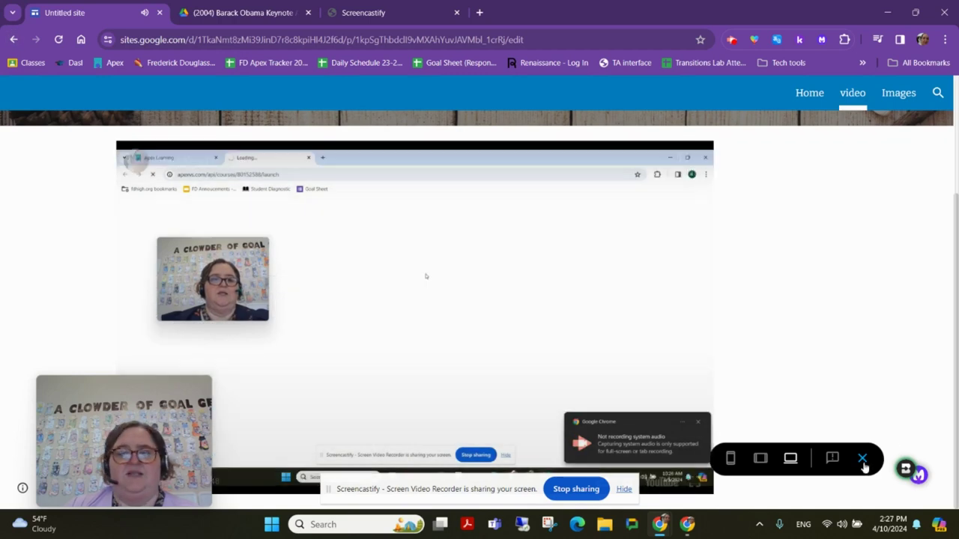
left_click(863, 458)
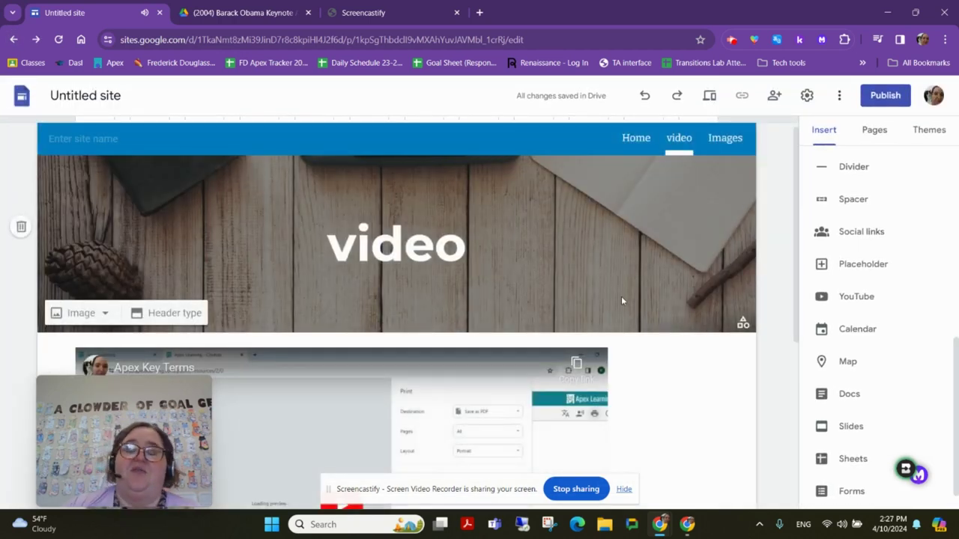
scroll(621, 300, "down", 1)
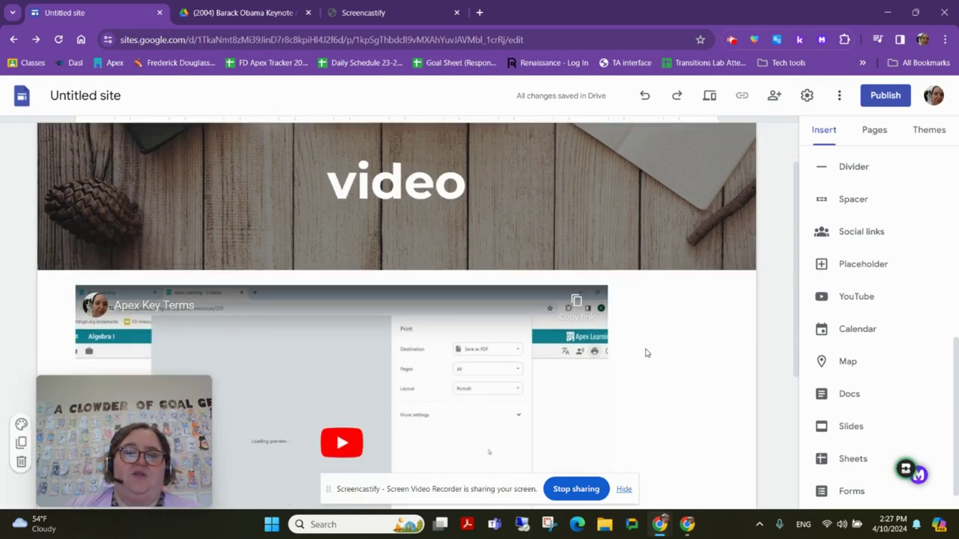
scroll(924, 306, "up", 1)
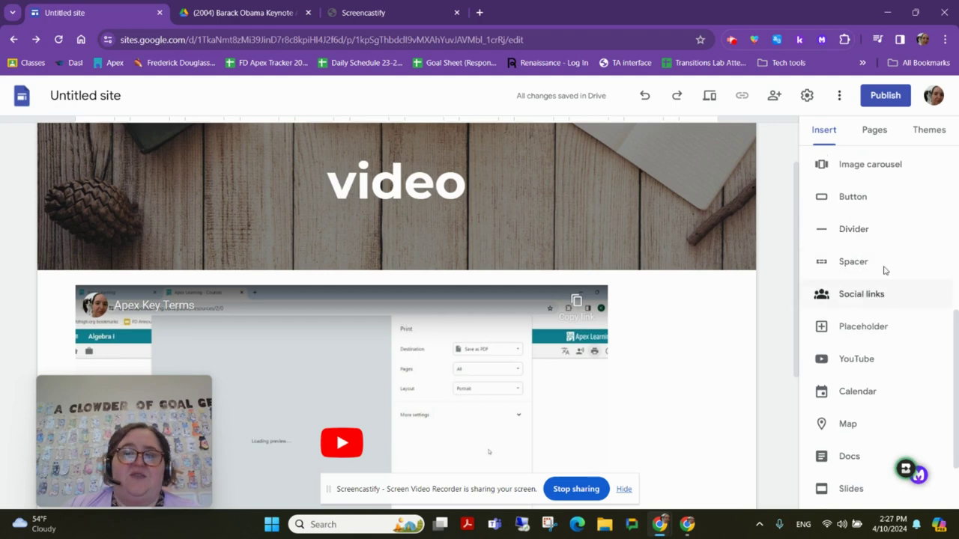
scroll(894, 322, "up", 3)
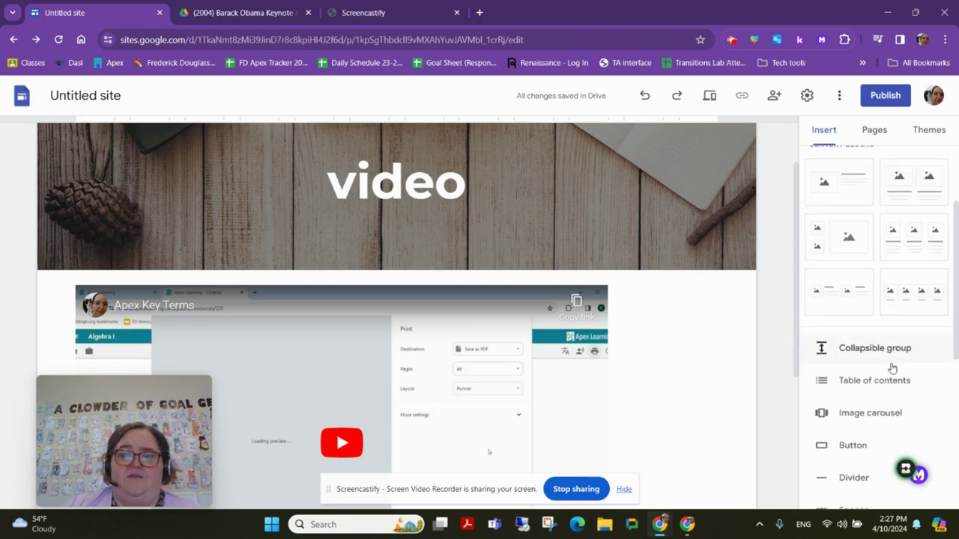
scroll(892, 369, "down", 4)
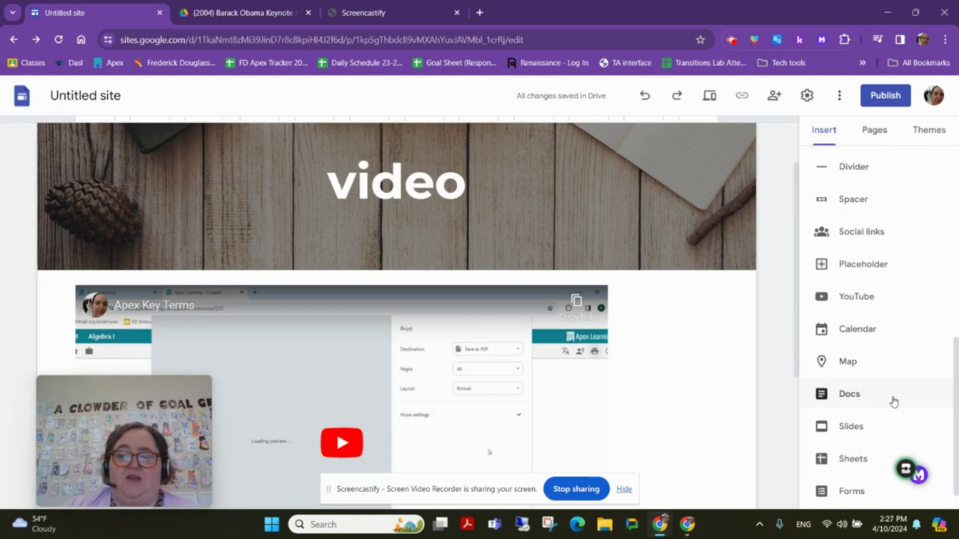
scroll(891, 357, "up", 5)
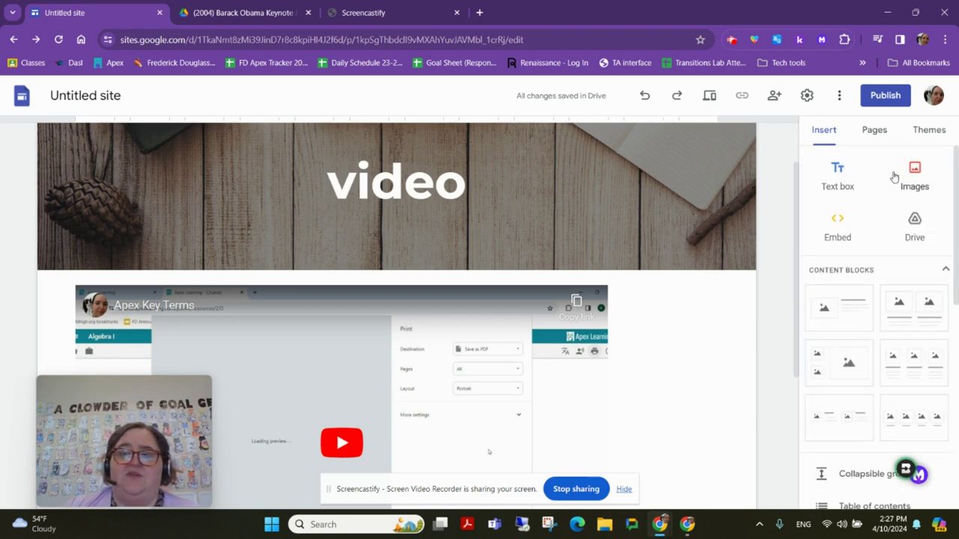